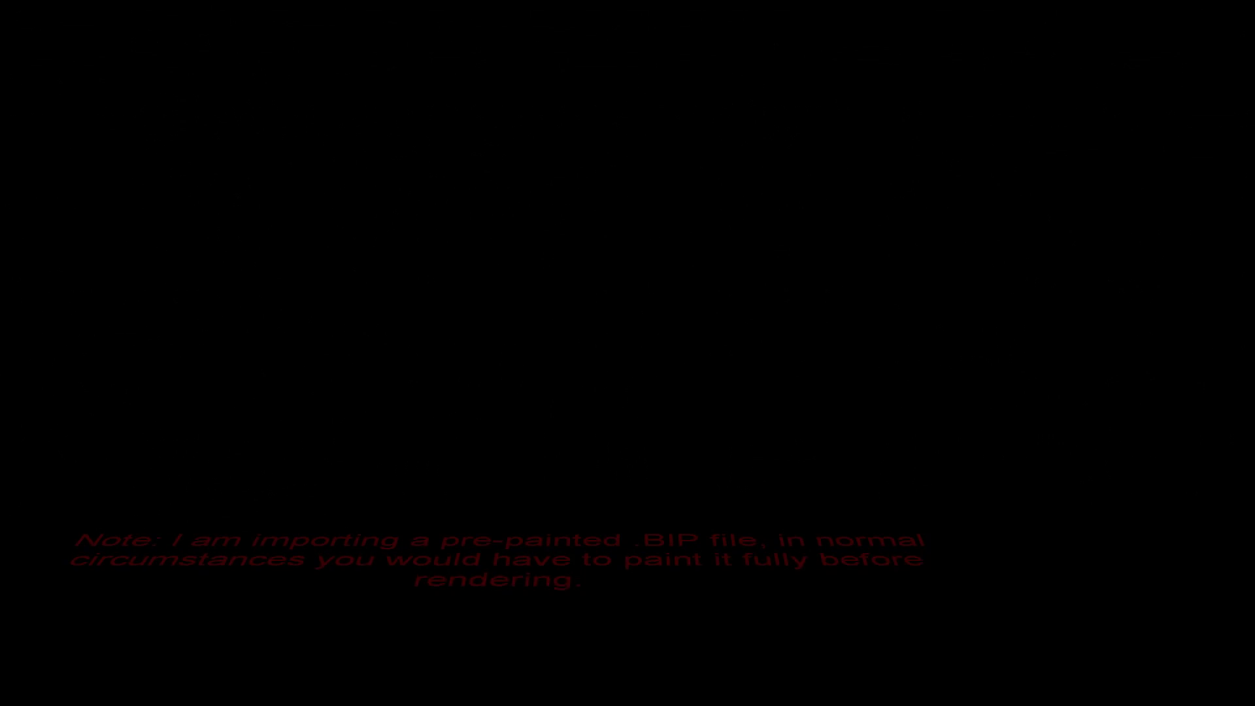
- Import the RenegadeRenderer scene, merging it with the current scene
key(ctrl+i)
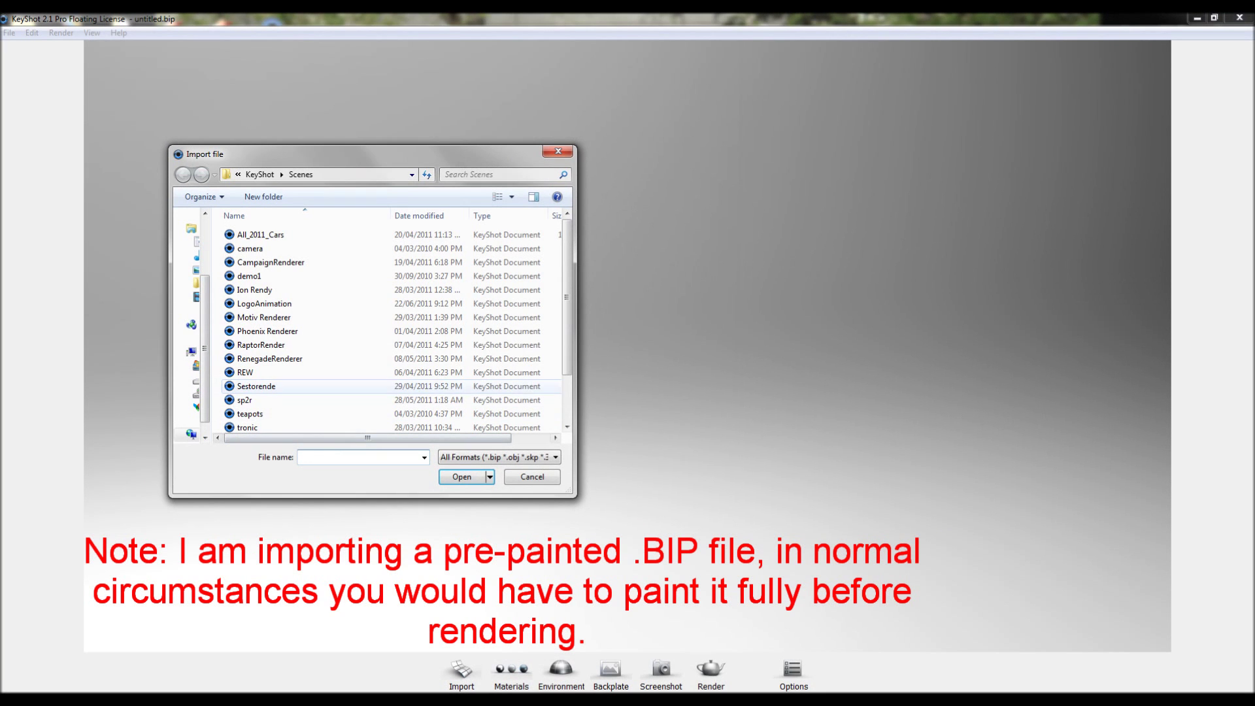
double_click(270, 358)
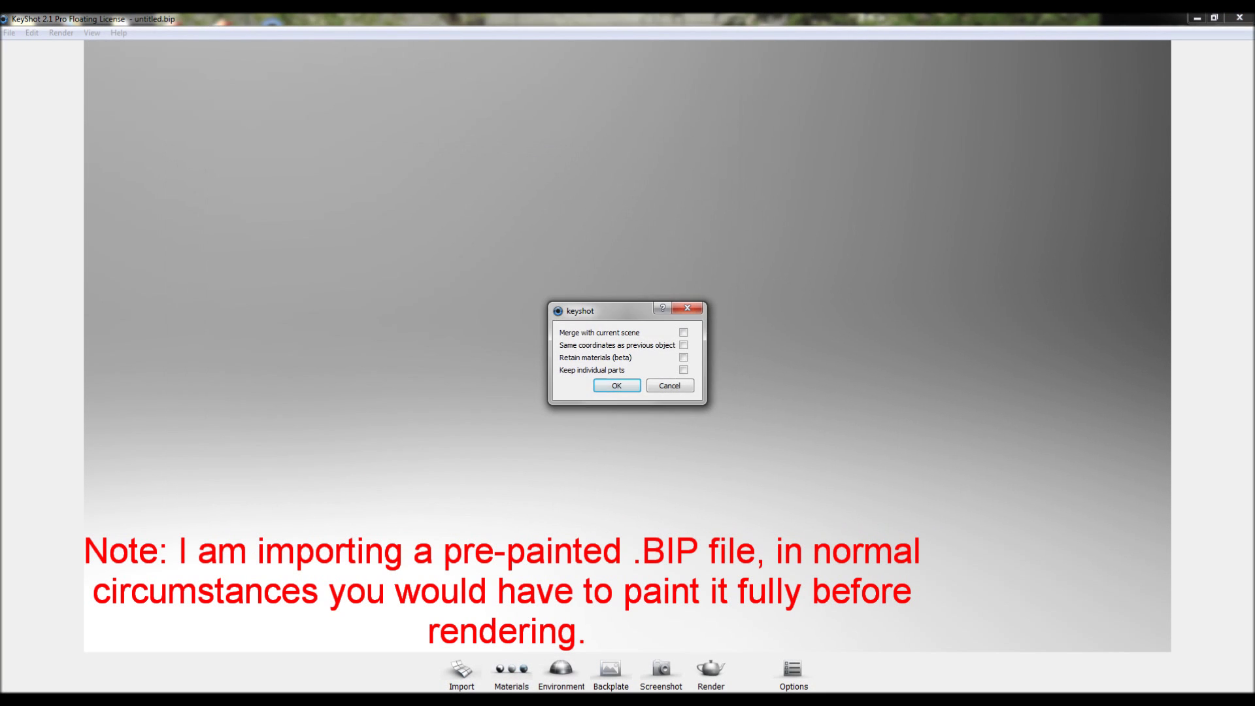
key(Return)
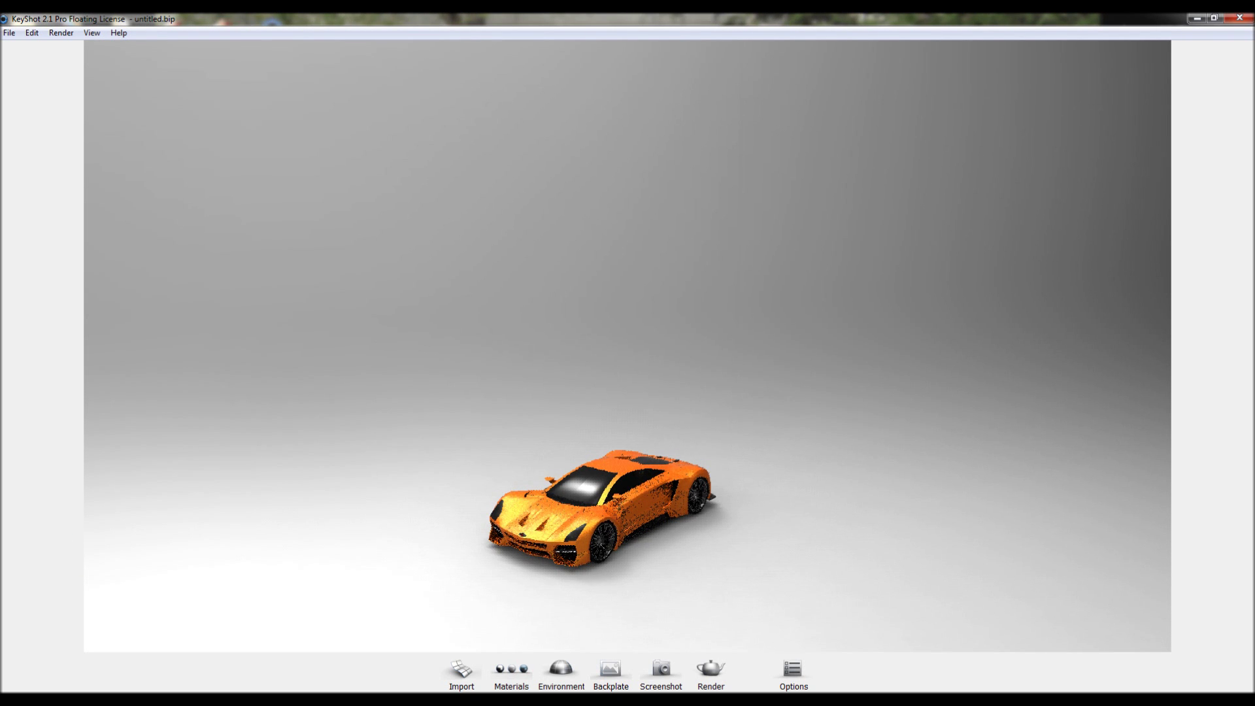
- Zoom in and orbit to a close front-left three-quarter view of the orange car
scroll(628, 523, up, 3)
scroll(628, 346, down, 5)
scroll(627, 347, up, 3)
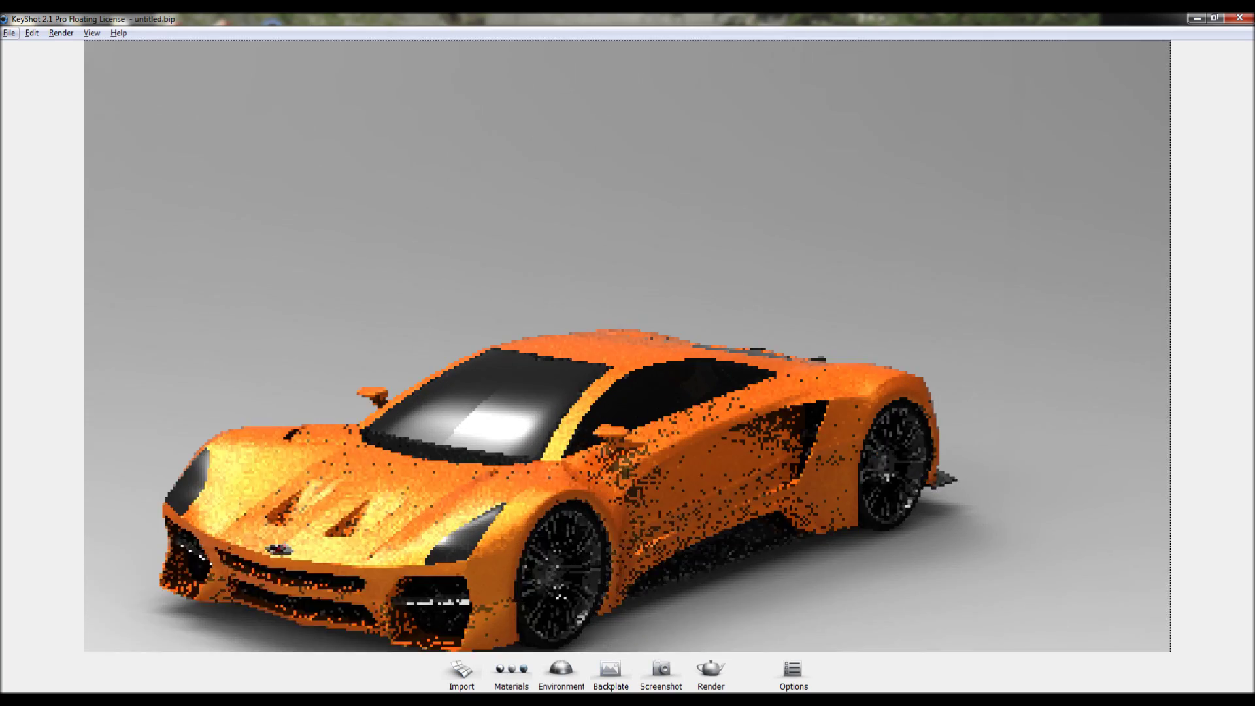
scroll(628, 347, up, 2)
drag(628, 347, 124, 346)
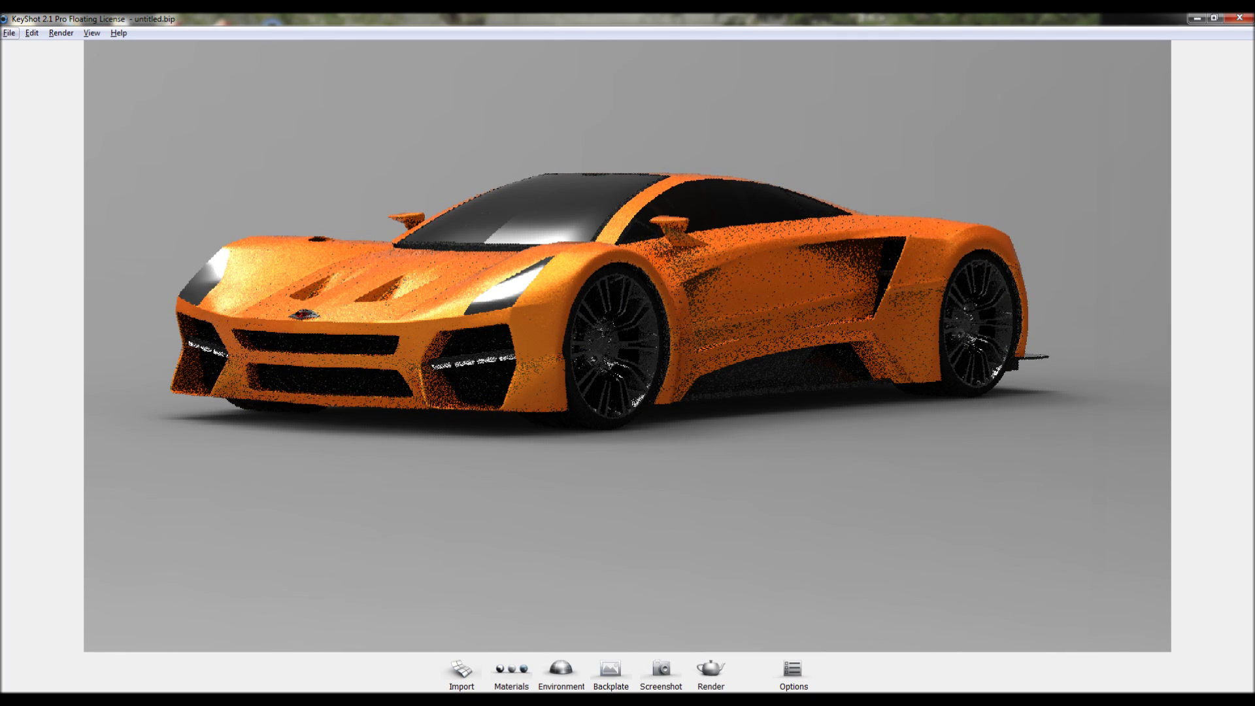
drag(510, 297, 523, 297)
- Lower the FL_GLASS-R11 glass material's IOR to 1.440, then bring up the materials library
right_click(523, 297)
click(566, 305)
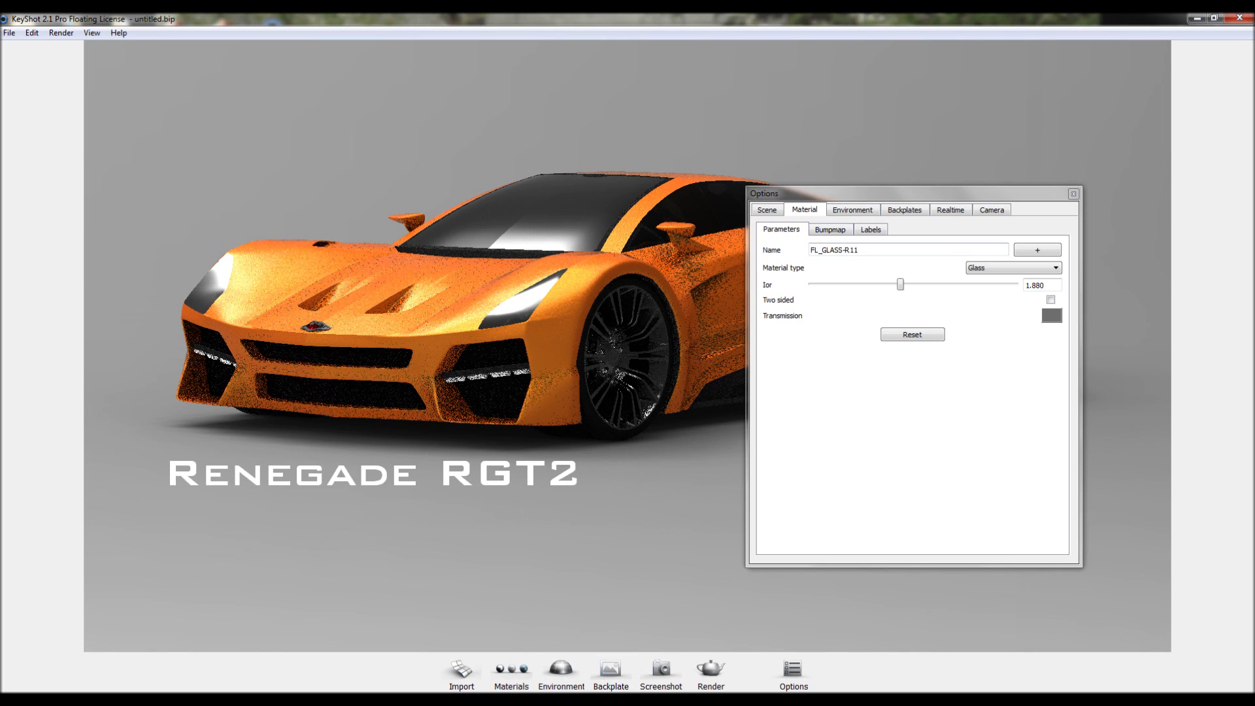
drag(890, 284, 856, 285)
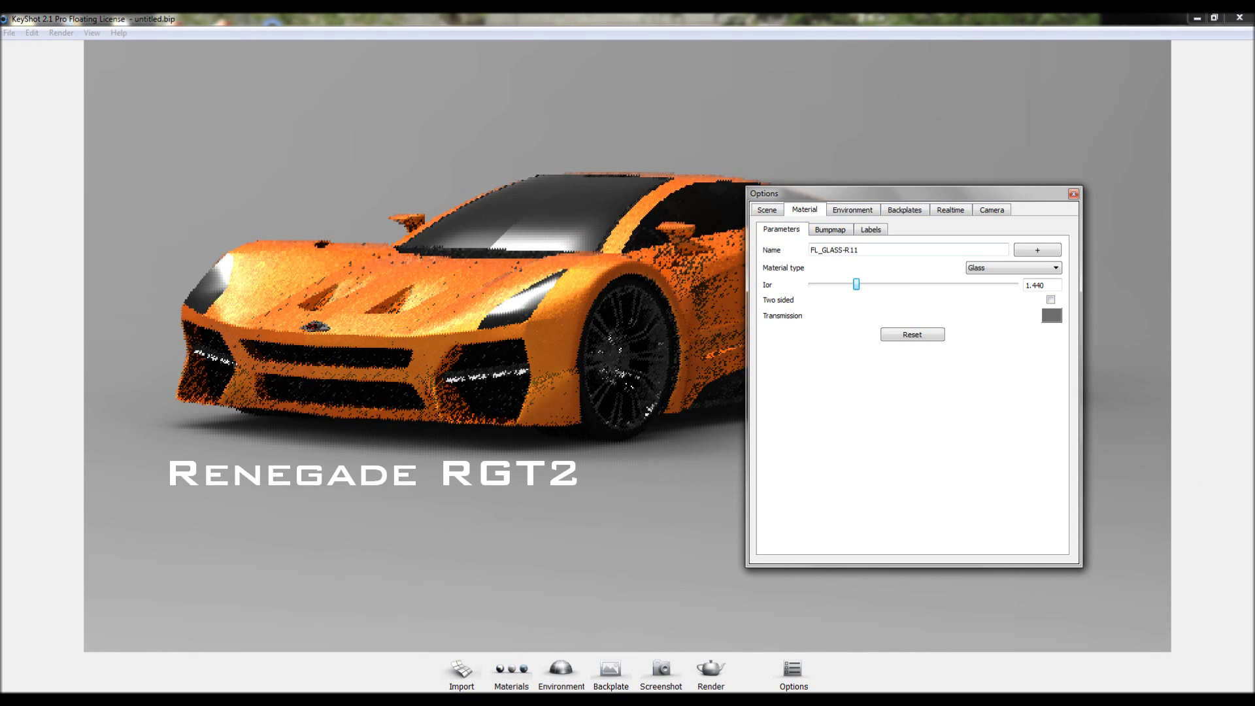
key(Escape)
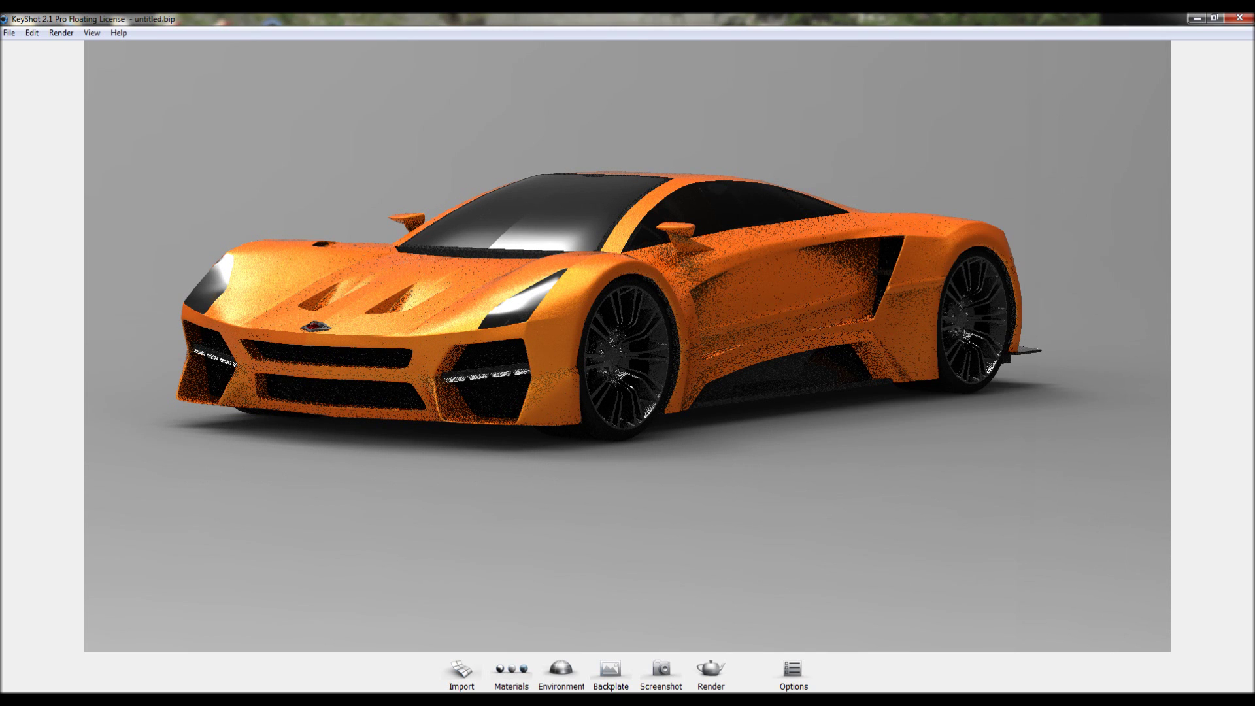
click(511, 669)
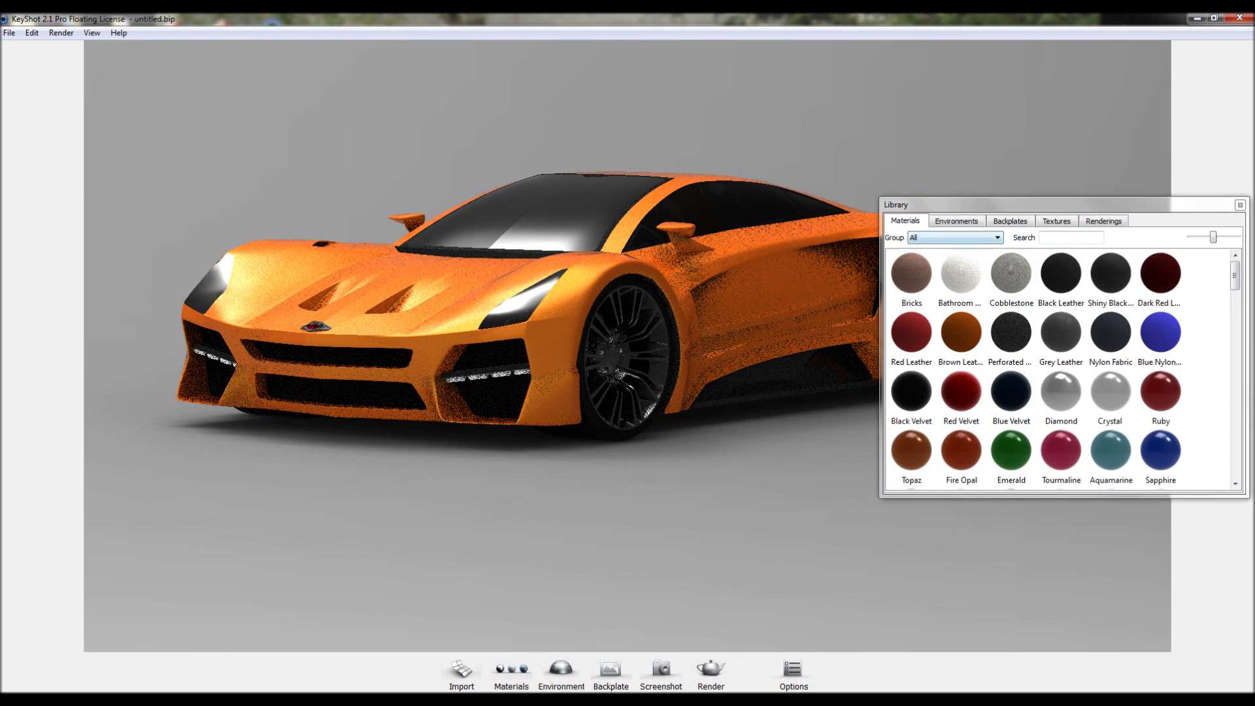
- Paint the car body Scarlet Red from the Paints group
click(955, 237)
key(Down)
key(Down)
key(Down)
key(Down)
key(Return)
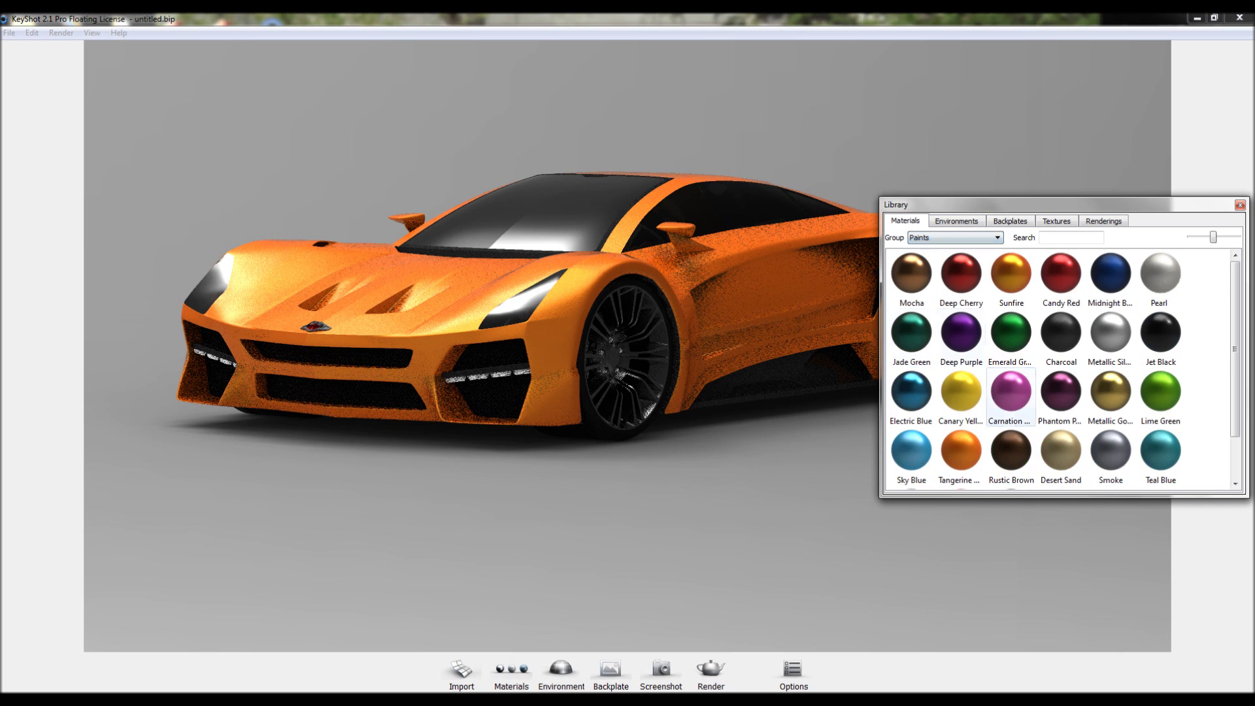
scroll(1012, 458, down, 2)
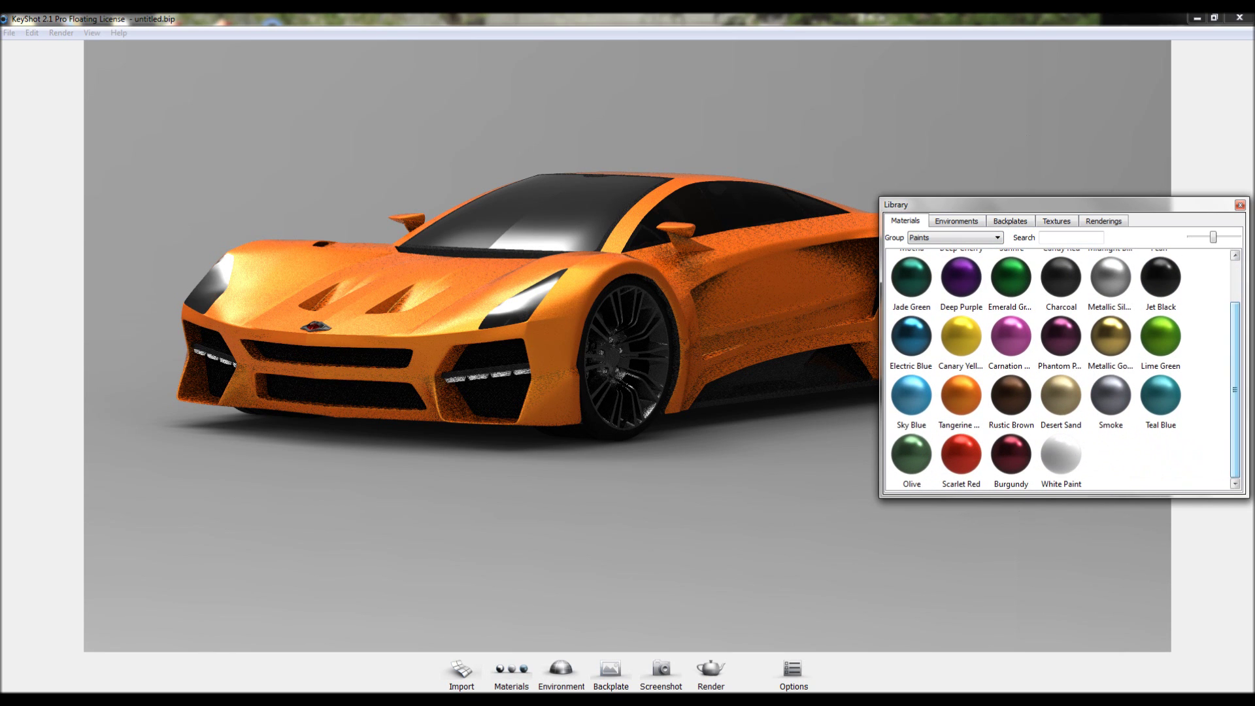
click(961, 458)
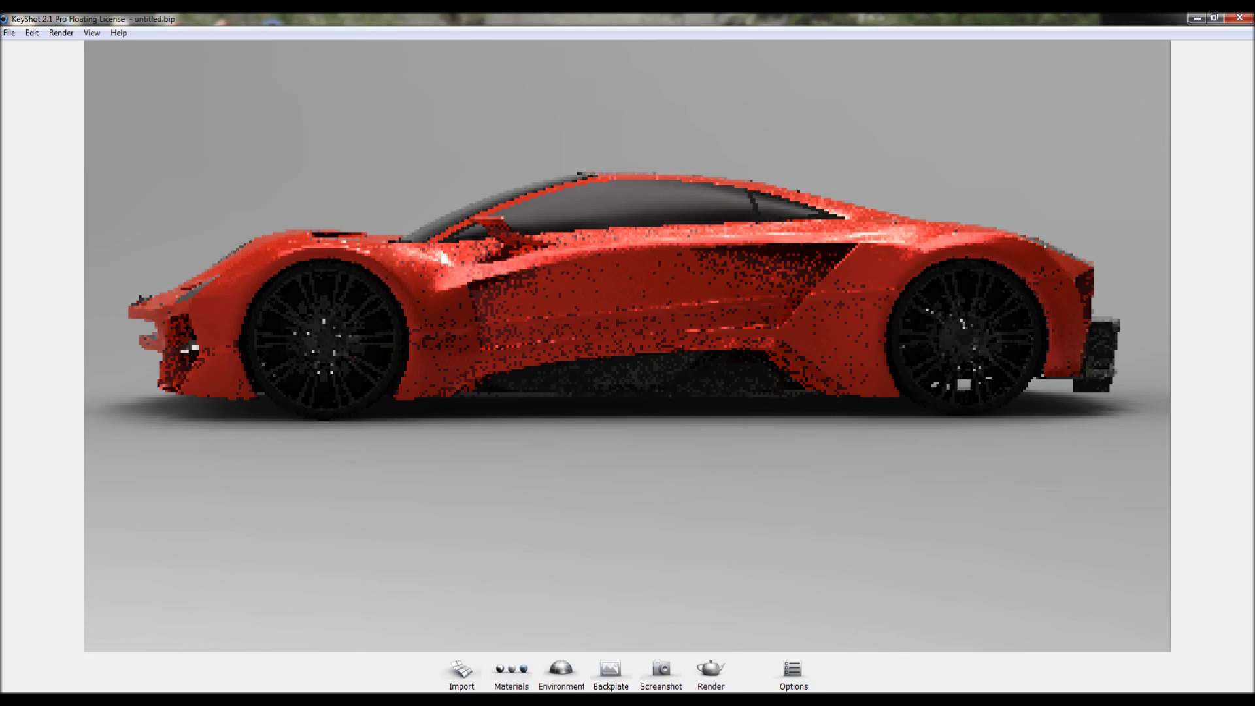
- Apply Chrome from the Metals group to the wheel rims and close the library
key(m)
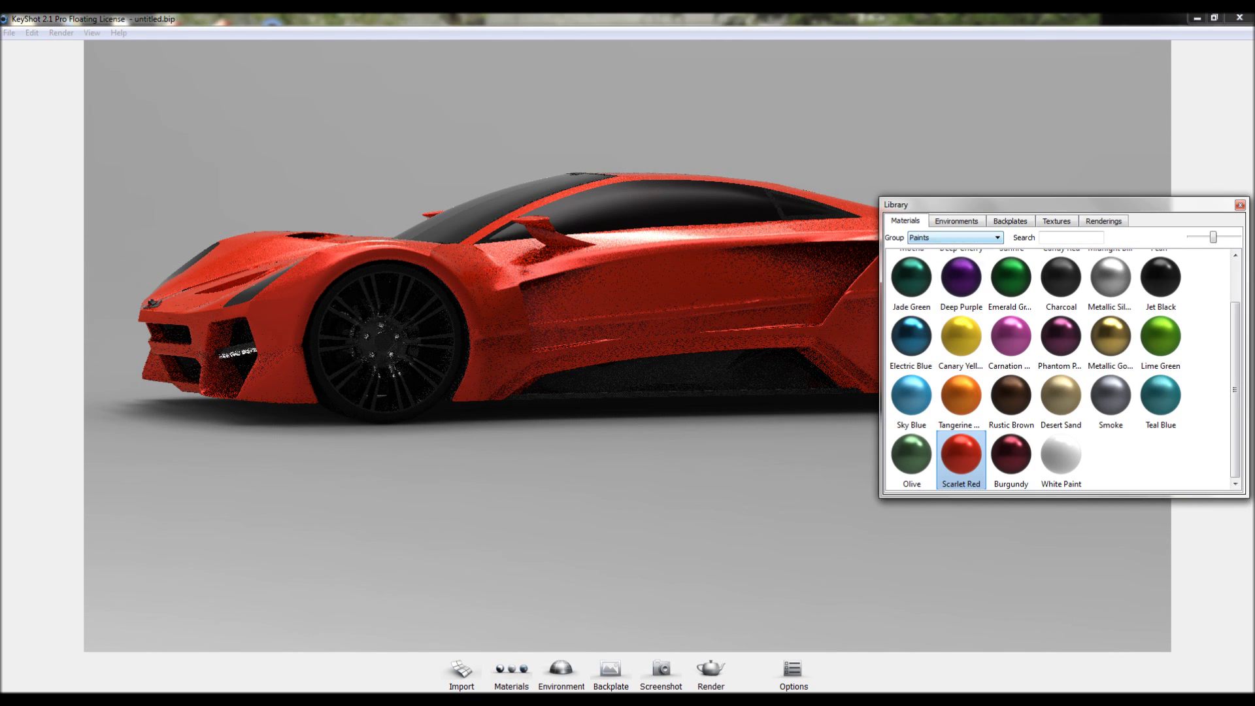
click(954, 237)
click(921, 307)
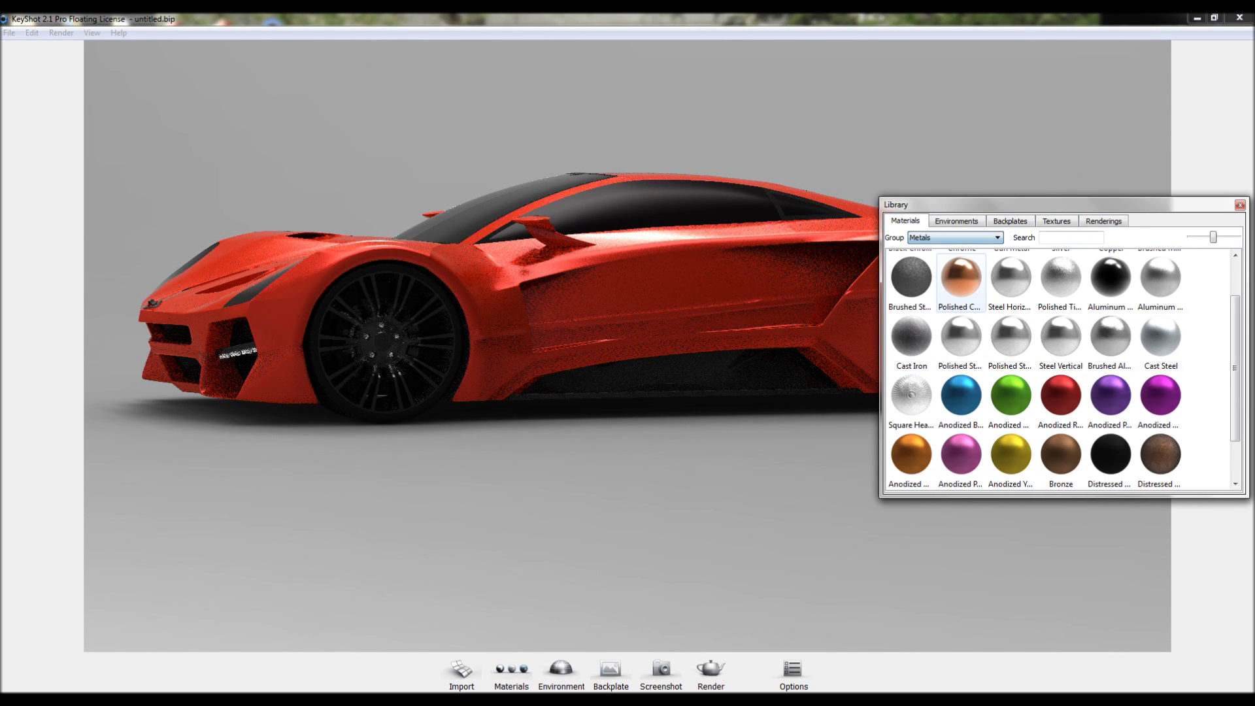
click(911, 274)
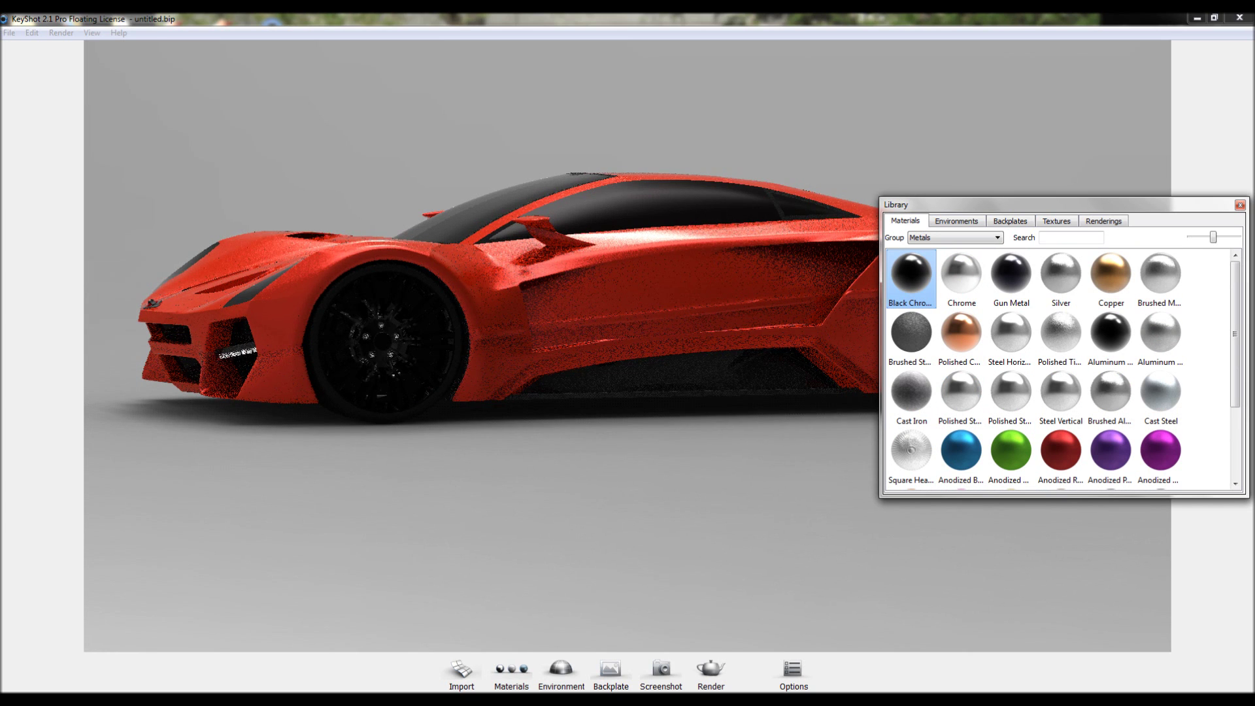
drag(458, 327, 588, 326)
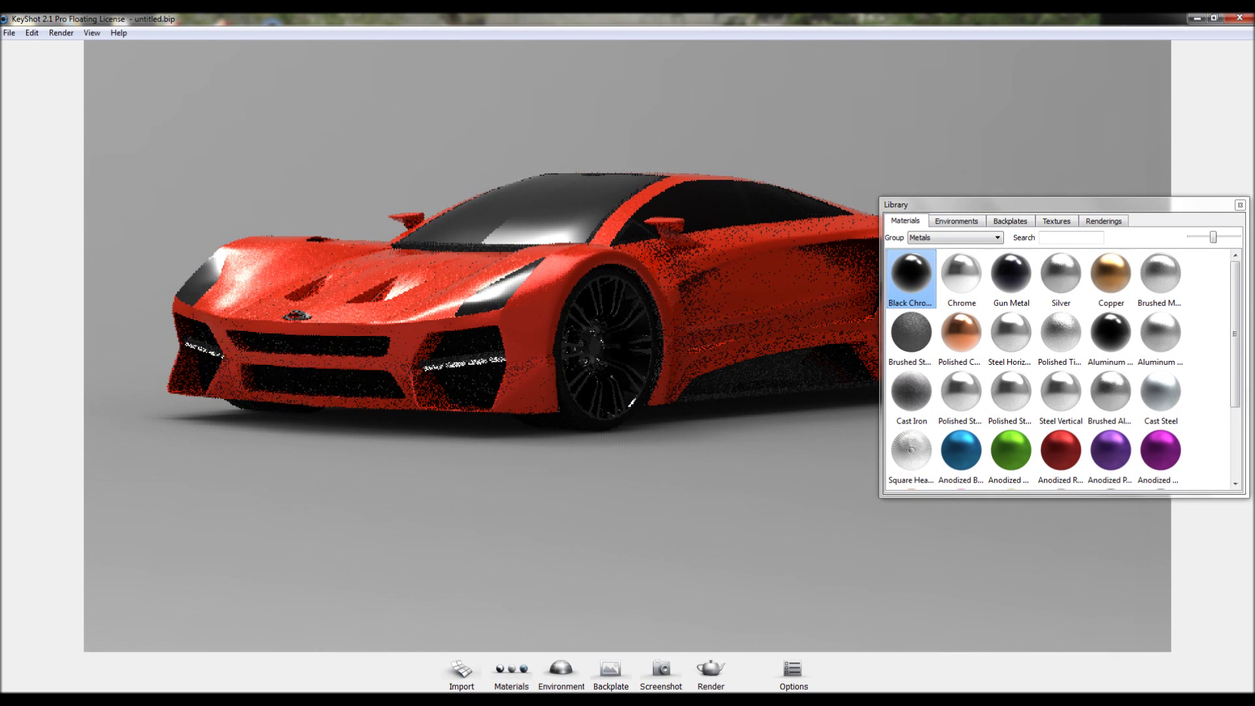
drag(961, 275, 608, 346)
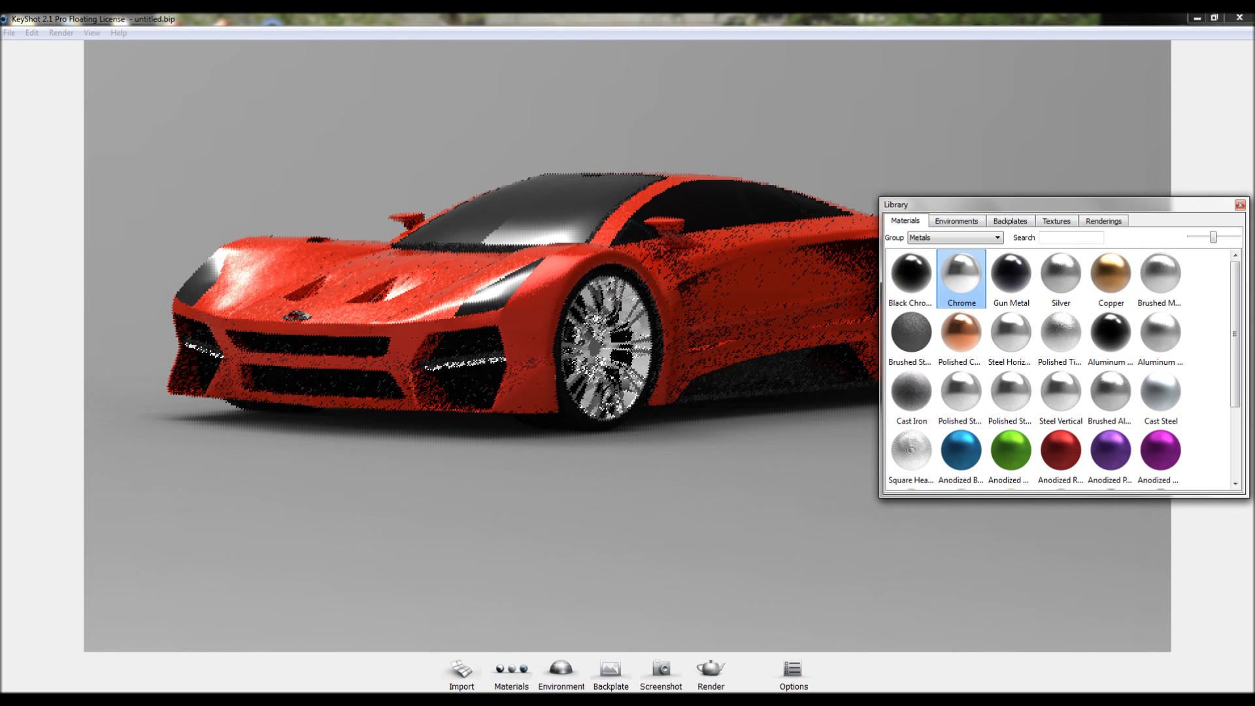
key(m)
scroll(628, 347, down, 3)
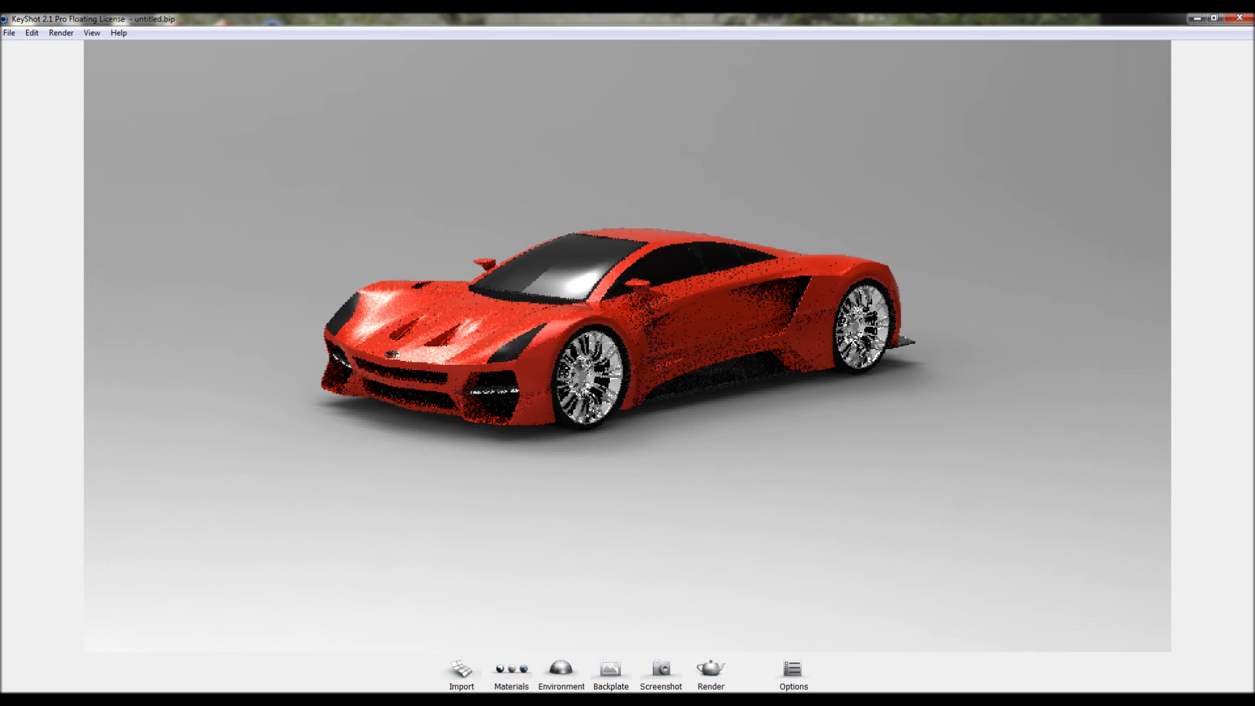
mouse_move(628, 392)
mouse_down()
mouse_move(876, 372)
mouse_move(497, 367)
mouse_move(615, 366)
mouse_move(680, 392)
mouse_move(706, 471)
mouse_move(654, 458)
mouse_move(654, 353)
mouse_move(784, 356)
mouse_up()
- Orbit to a head-on front view and reopen the windscreen's glass material settings
scroll(627, 327, down, 3)
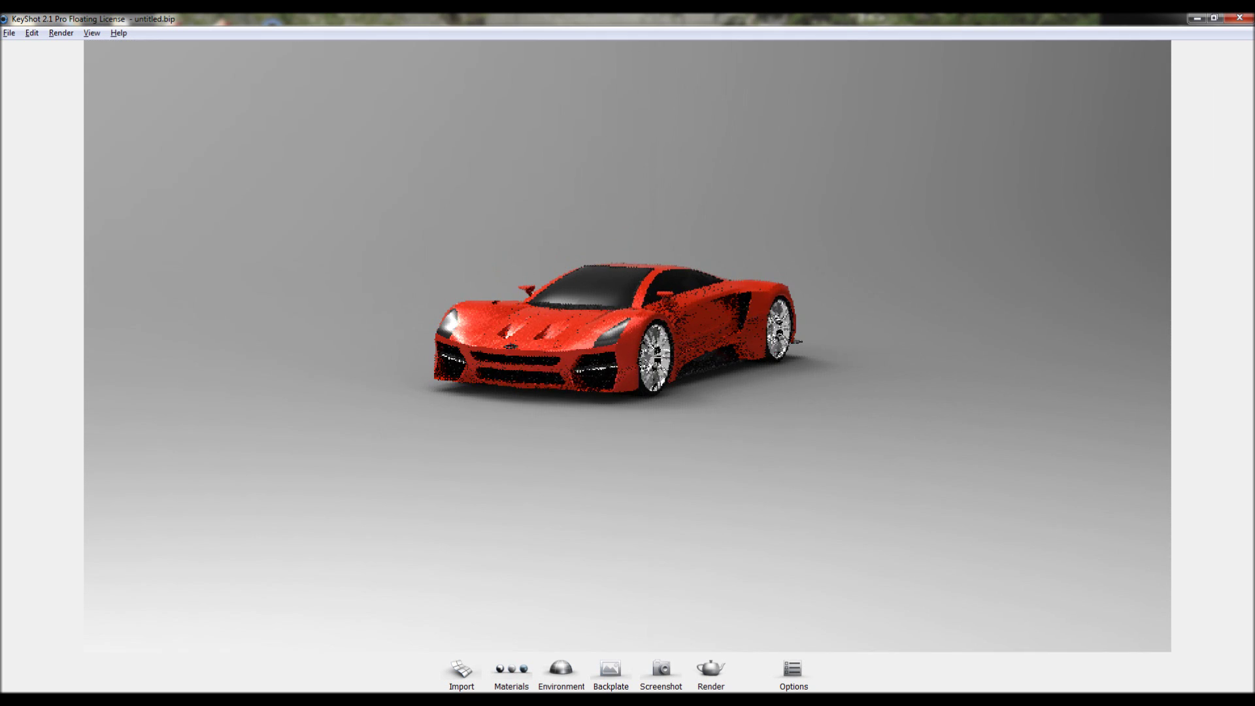
scroll(628, 327, up, 3)
drag(588, 353, 654, 353)
double_click(418, 294)
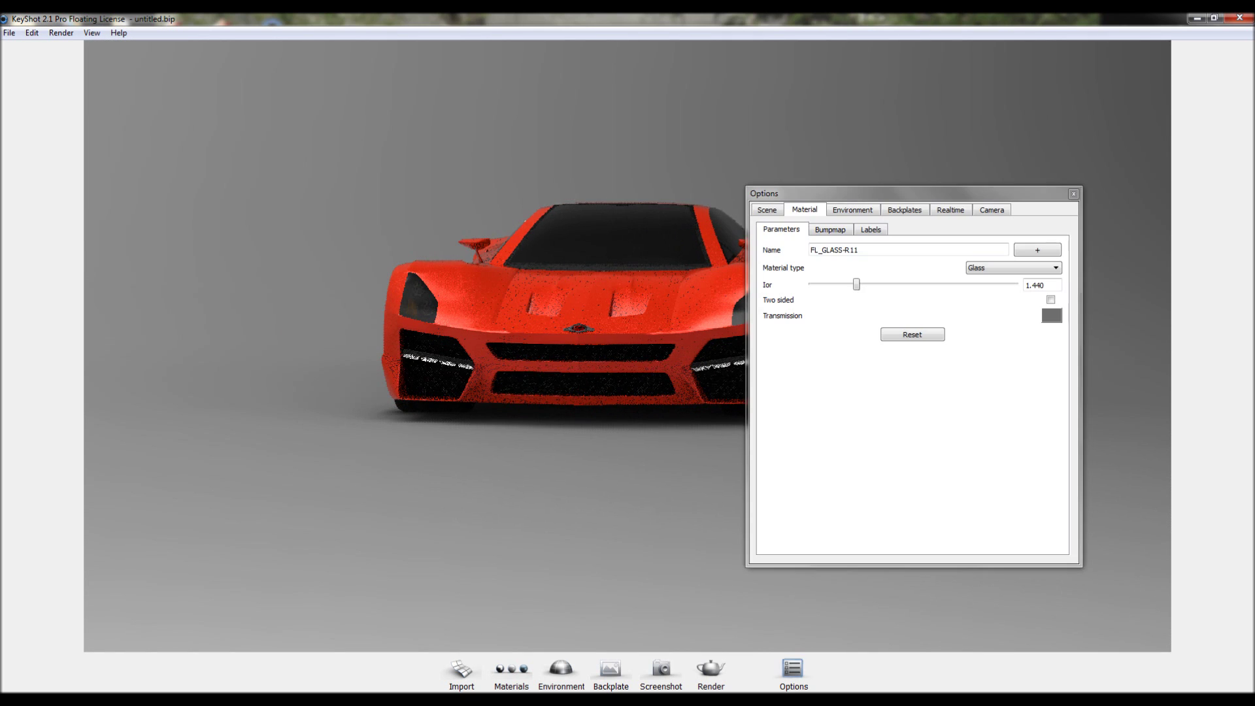
- Show the Camera settings and resize their window so the car stays visible
click(992, 210)
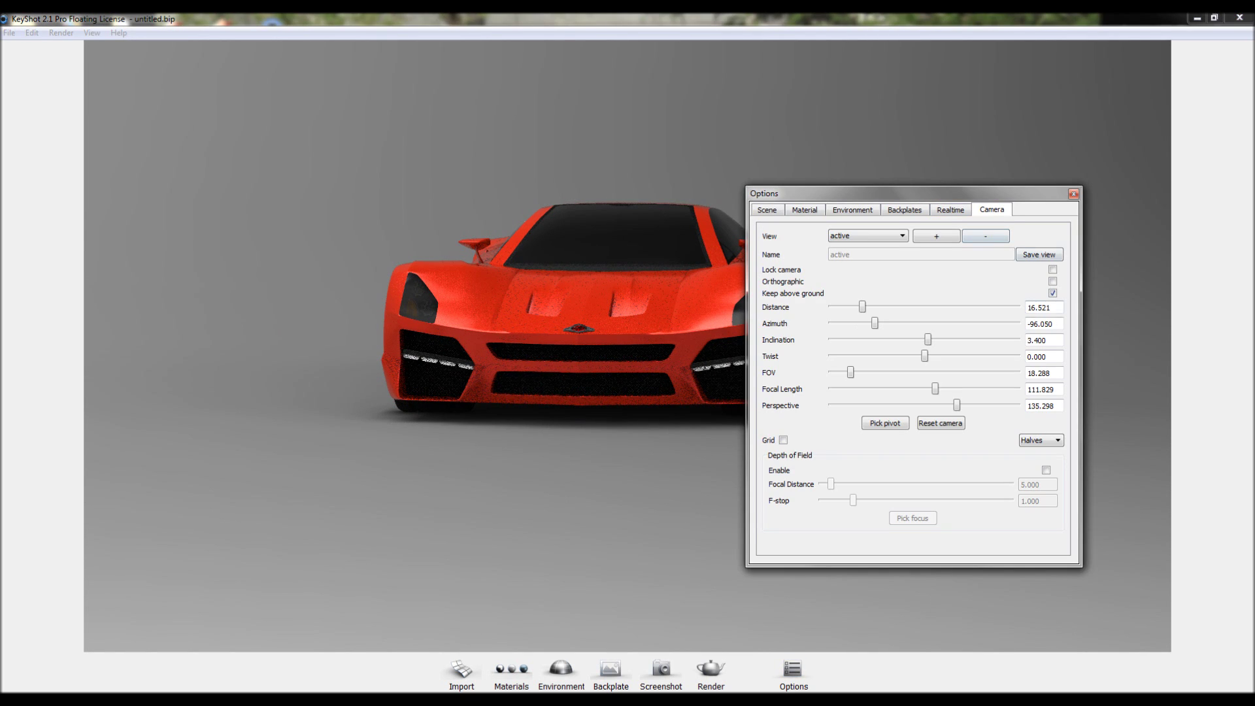
mouse_move(817, 194)
mouse_down()
mouse_move(646, 135)
mouse_move(760, 138)
mouse_up()
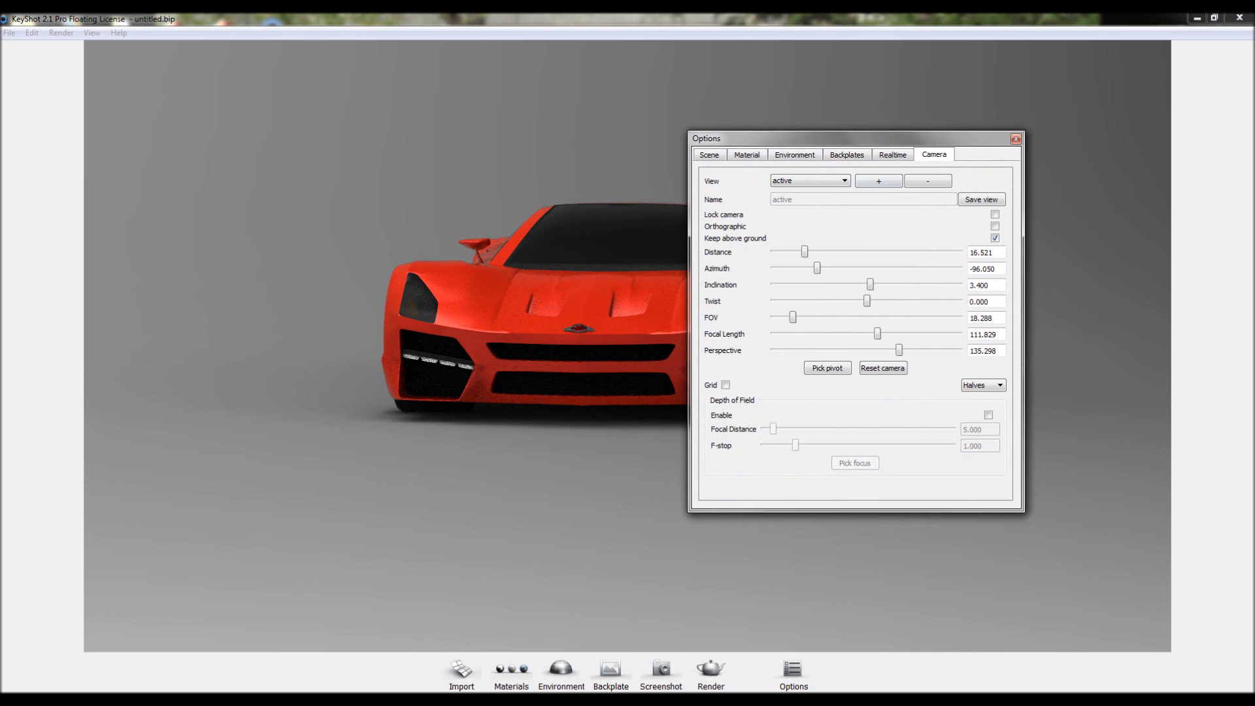
mouse_move(1024, 510)
mouse_down()
mouse_move(1122, 561)
mouse_move(1197, 687)
mouse_move(1241, 663)
mouse_up()
drag(689, 392, 846, 392)
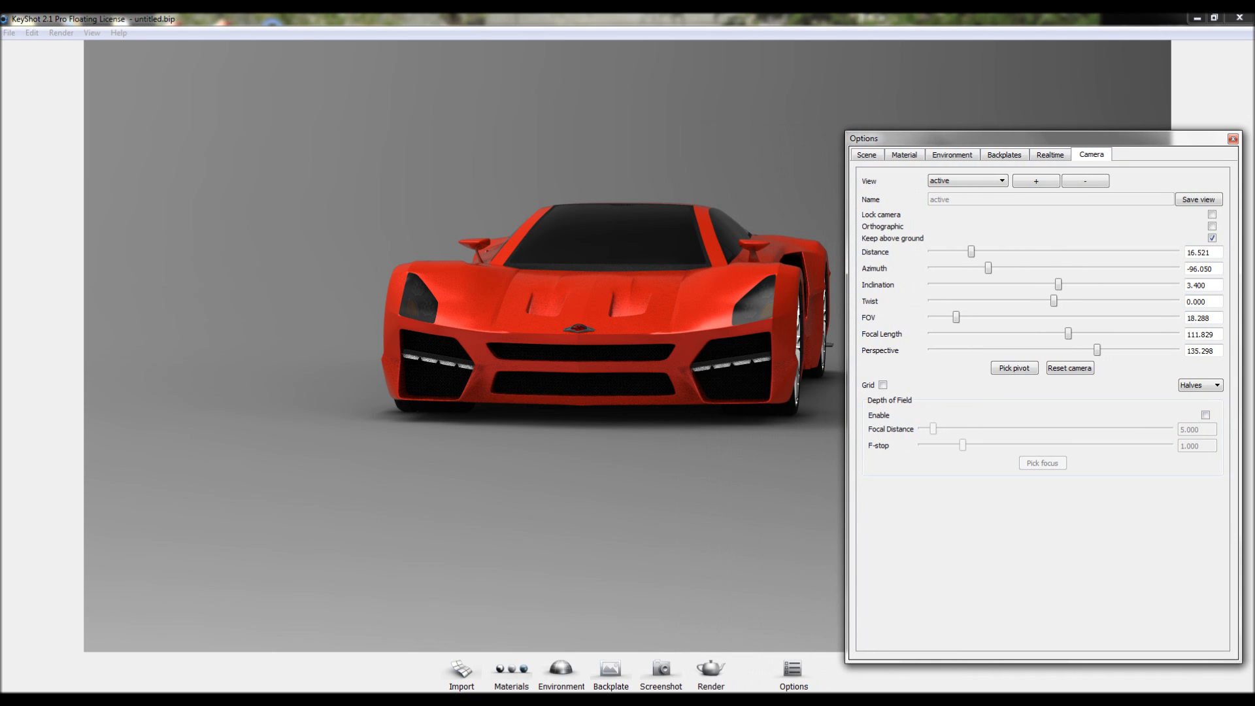
- Set camera distance 16 and azimuth for a straight, level front view
scroll(1203, 253, down, 1)
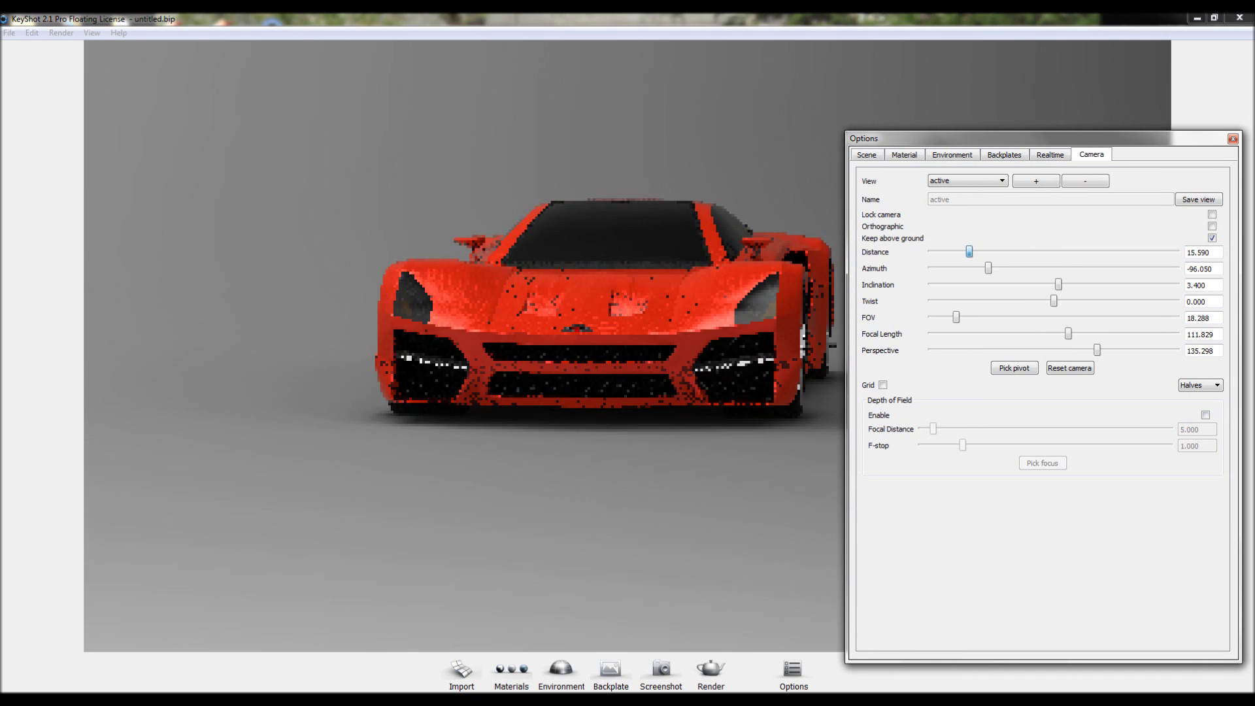
text(16)
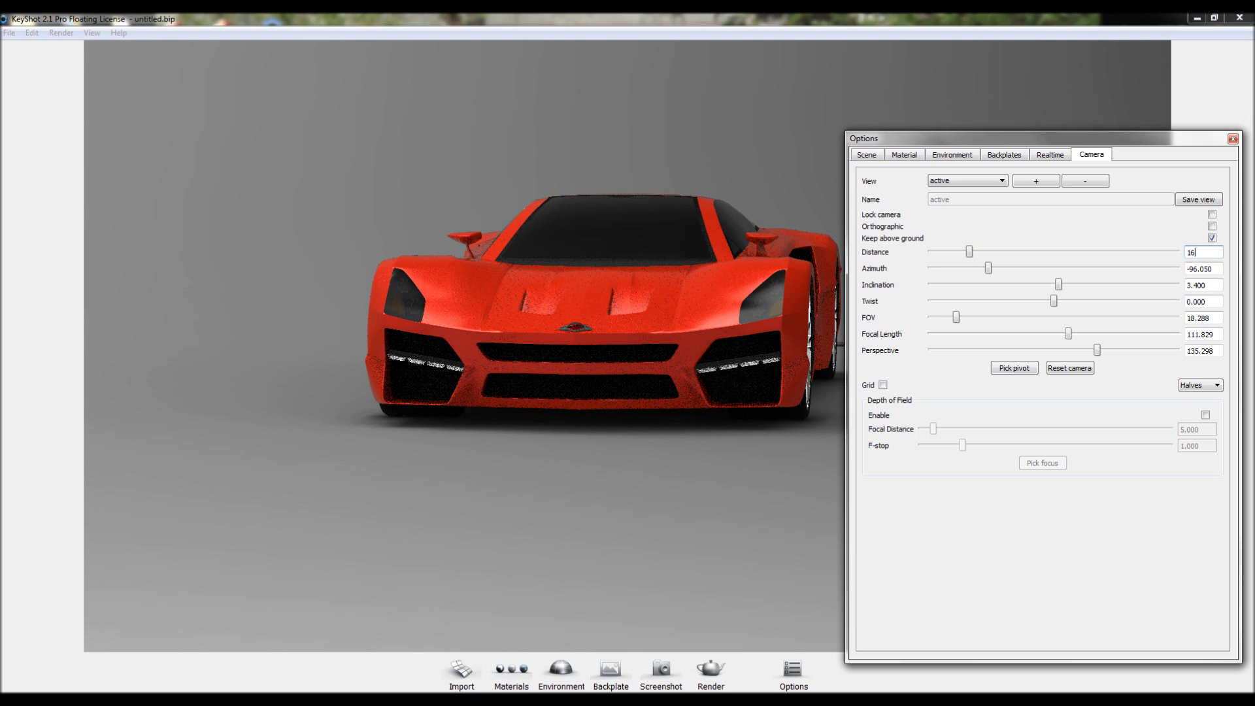
key(Return)
key(Tab)
text(-90)
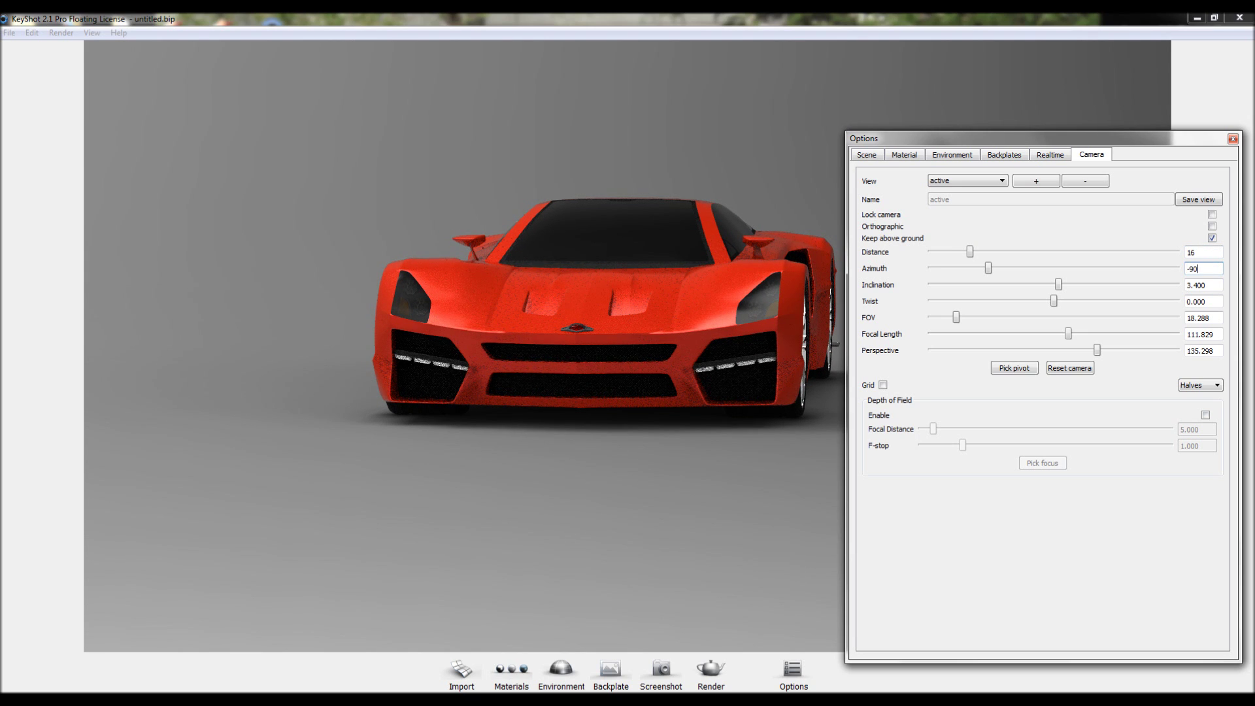
key(Return)
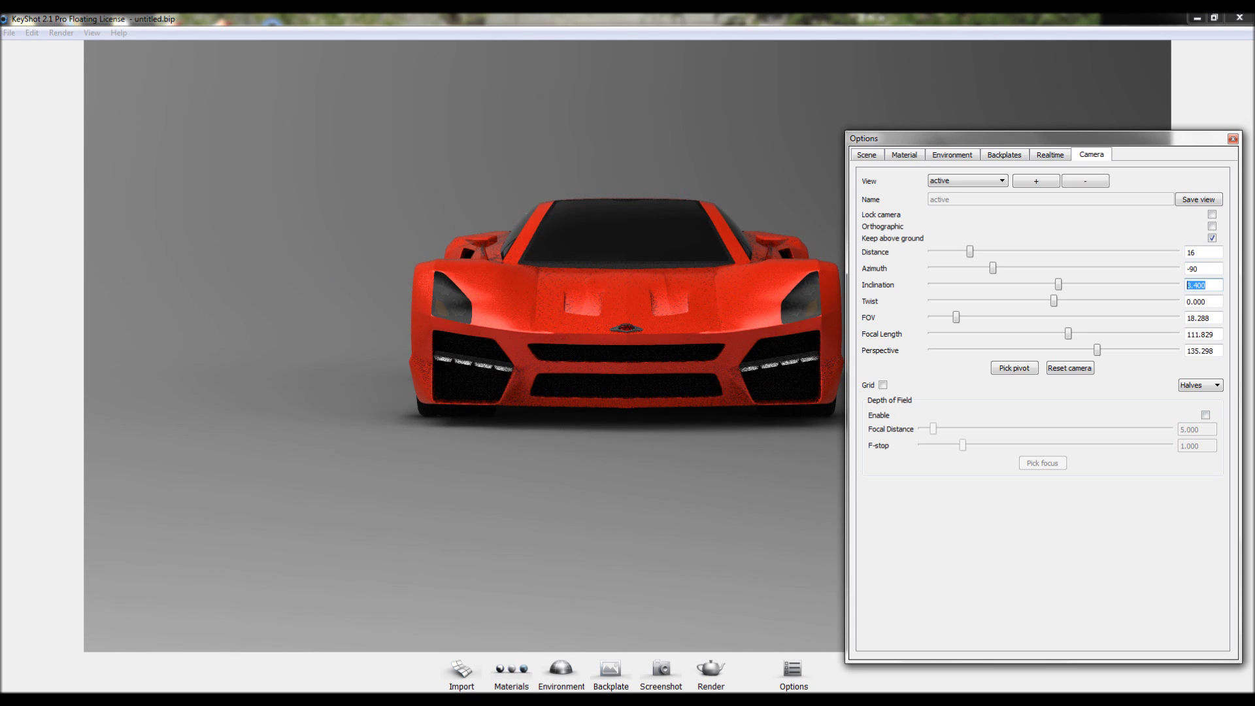
text(0)
key(Return)
- Set inclination to 5 and adjust perspective to focal length 86.690
drag(1053, 284, 1062, 285)
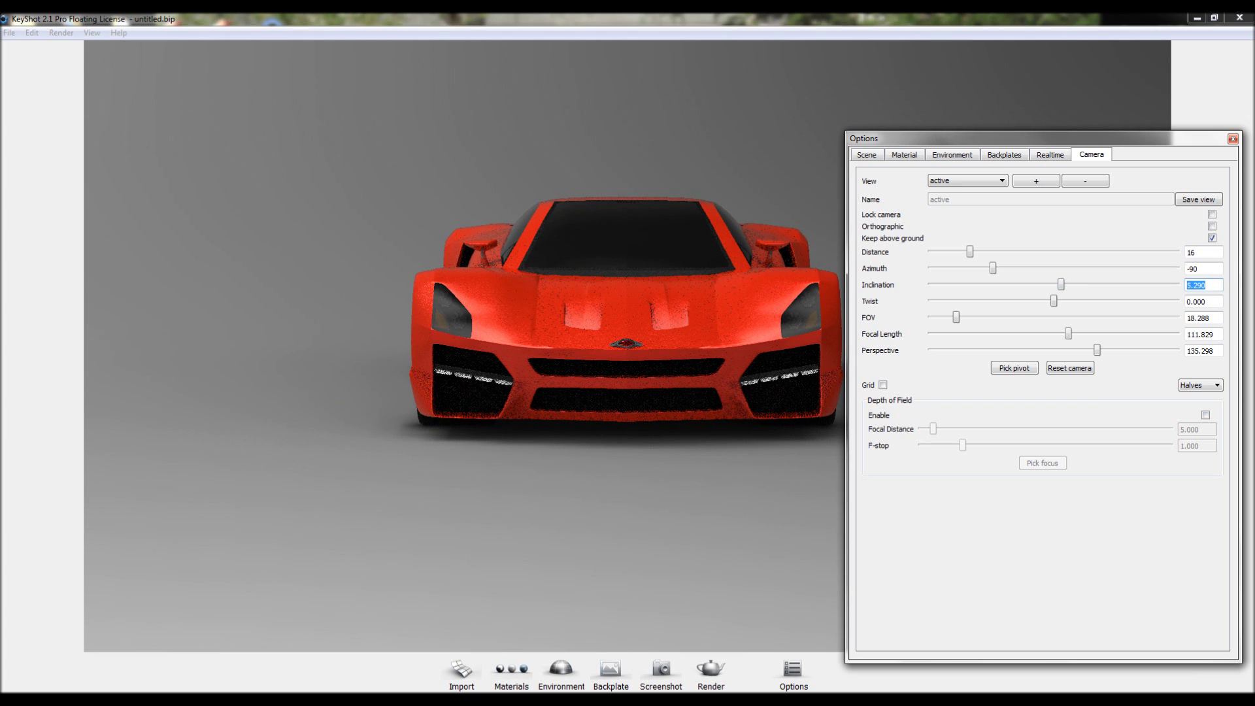
text(5)
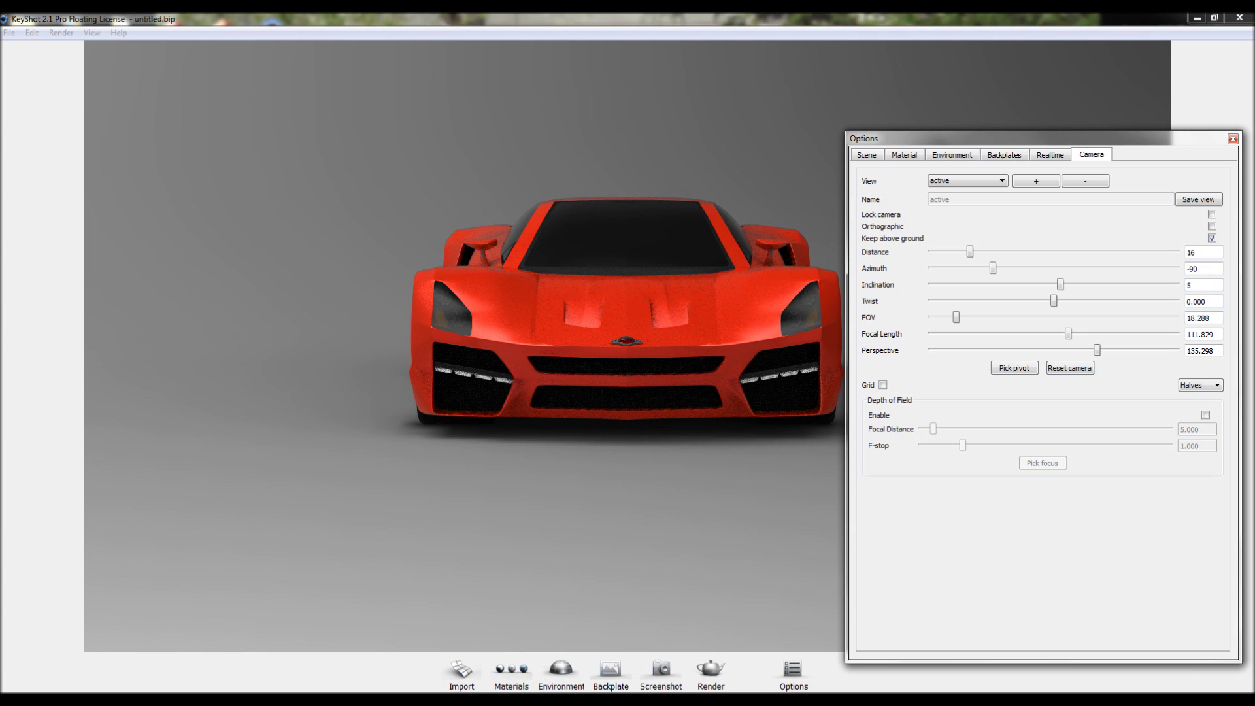
drag(1097, 350, 1067, 350)
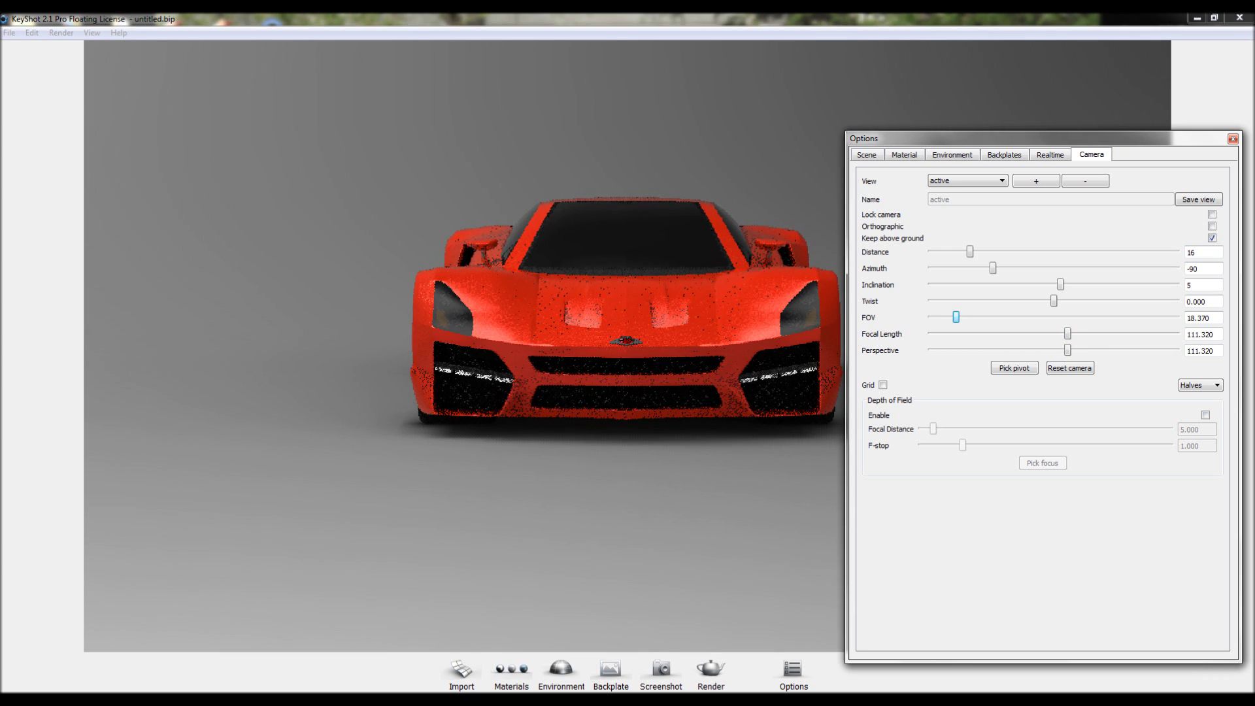
mouse_move(1067, 351)
mouse_down()
mouse_move(1177, 351)
mouse_move(968, 351)
mouse_move(1037, 350)
mouse_up()
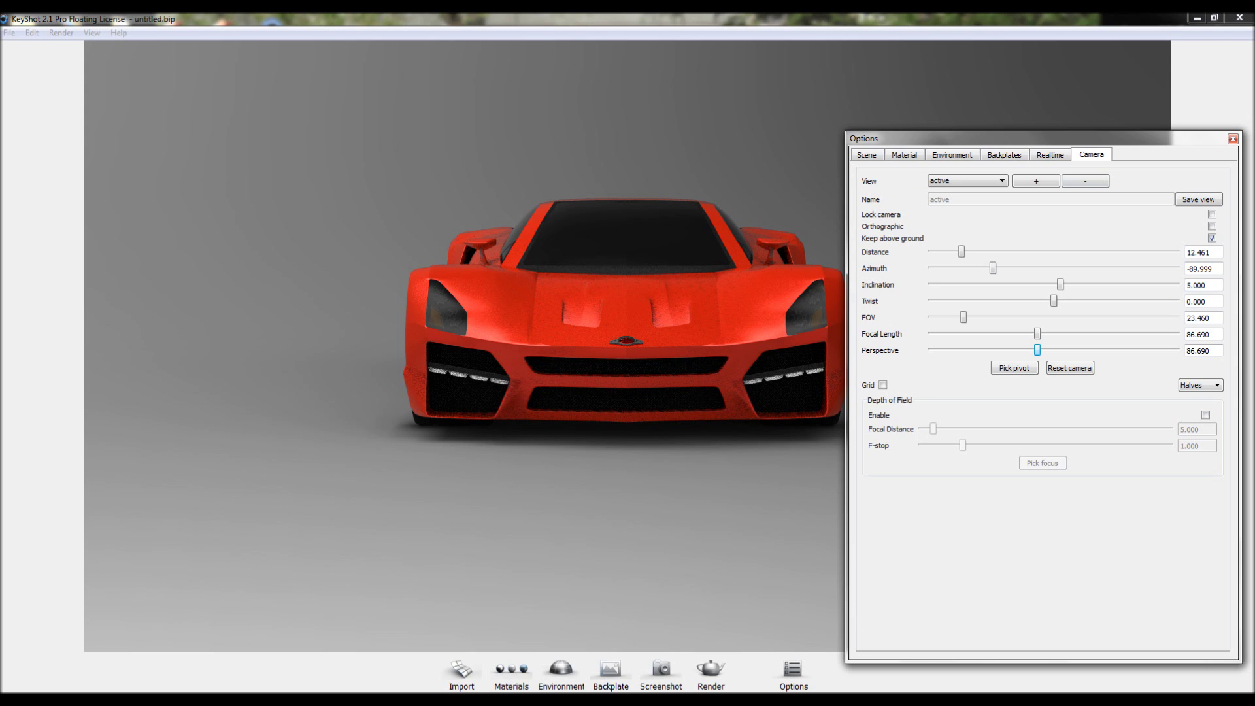
- Shrink the camera panel and set azimuth 0 for a side view of the car
drag(1040, 131, 1040, 418)
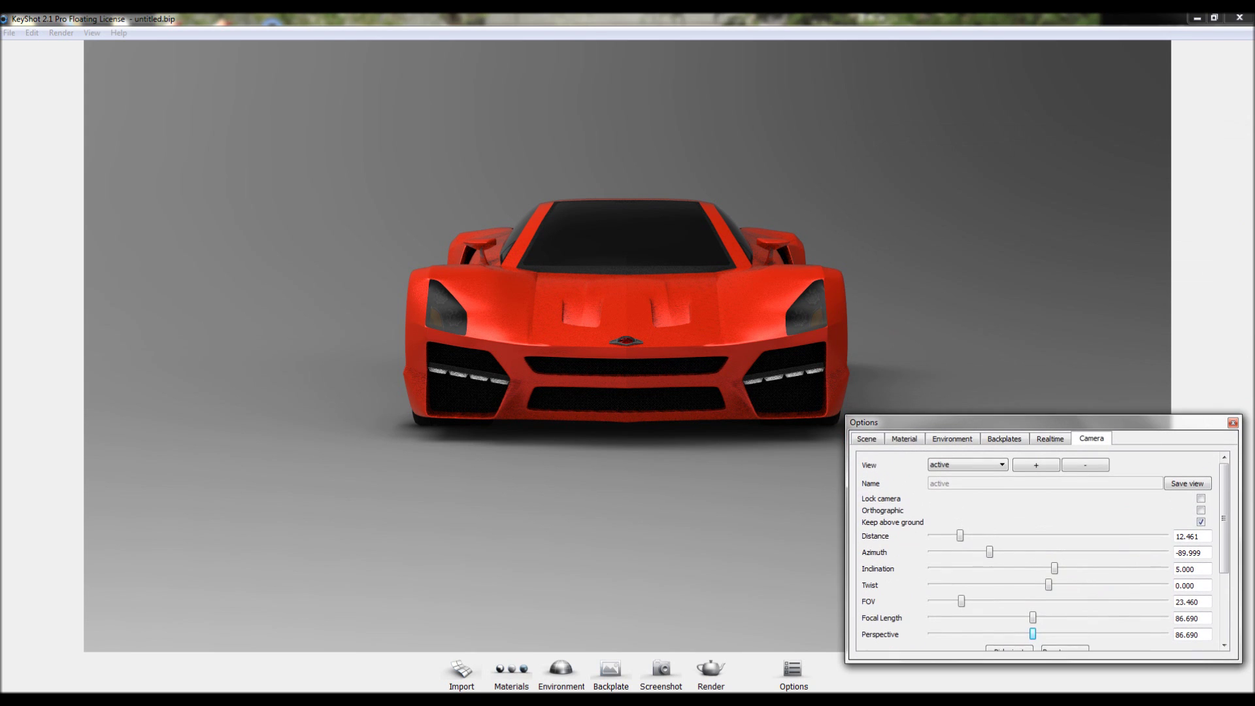
drag(990, 553, 1049, 554)
text(-0.5)
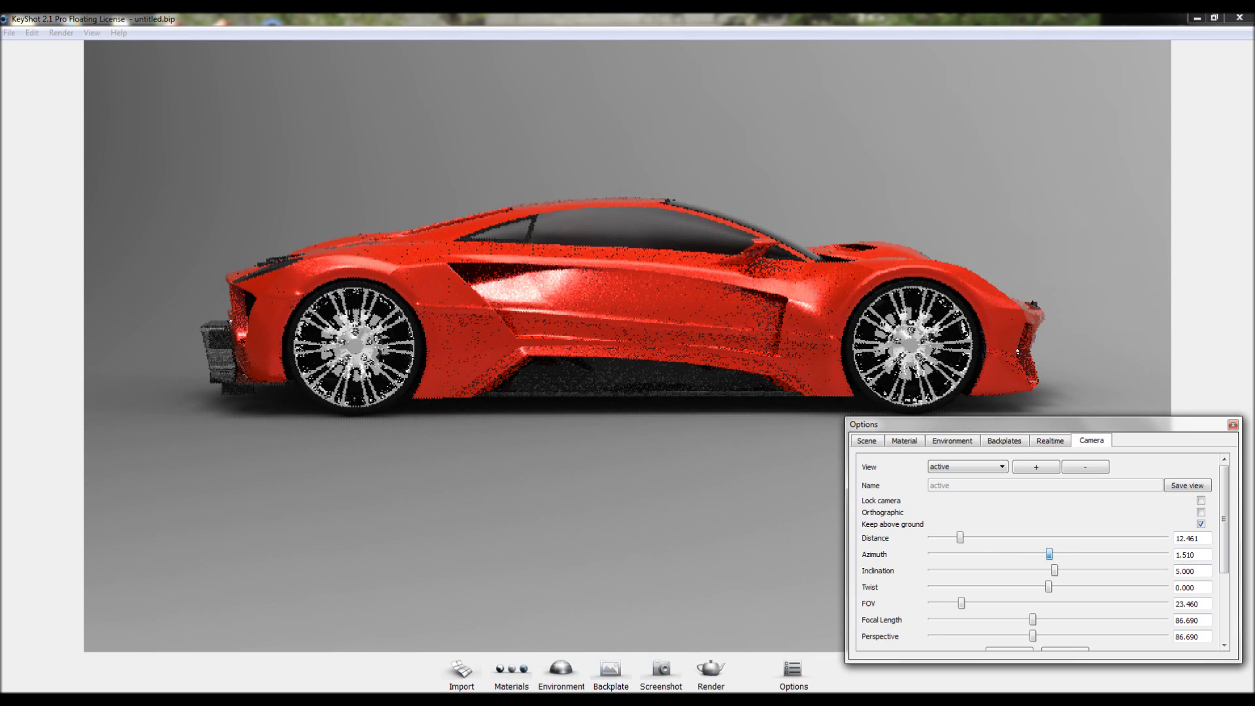
key(Return)
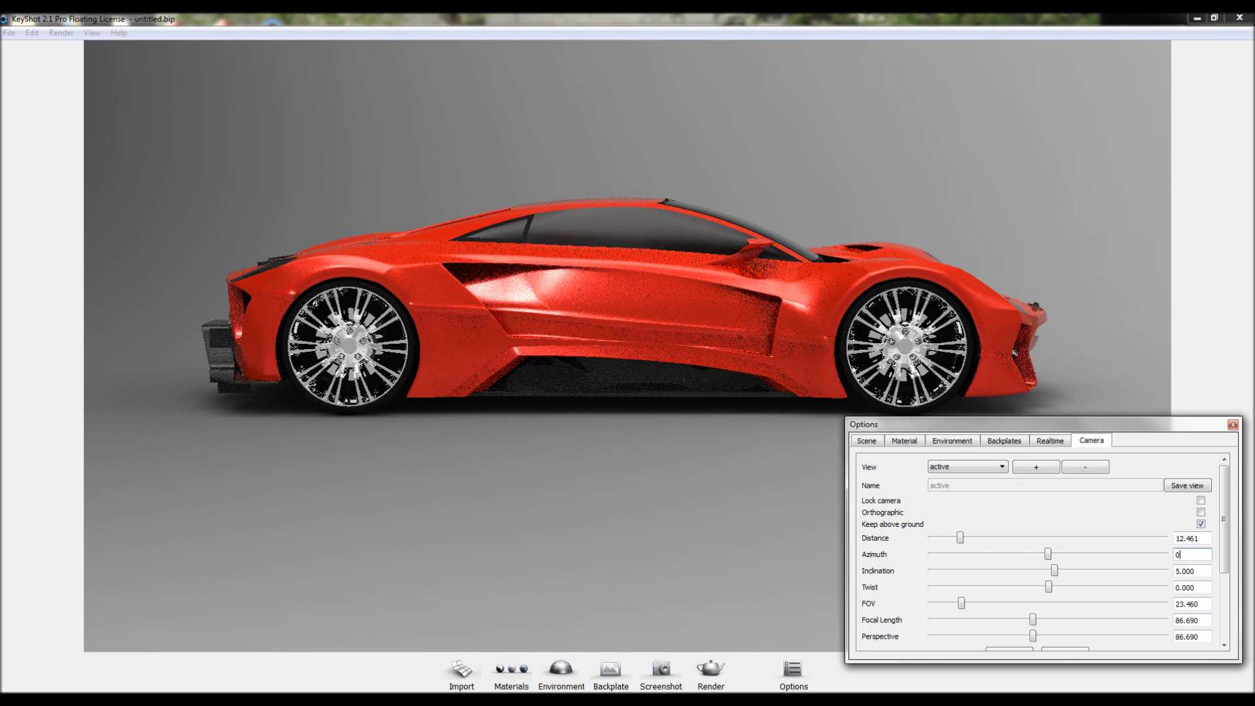
text(0)
key(Return)
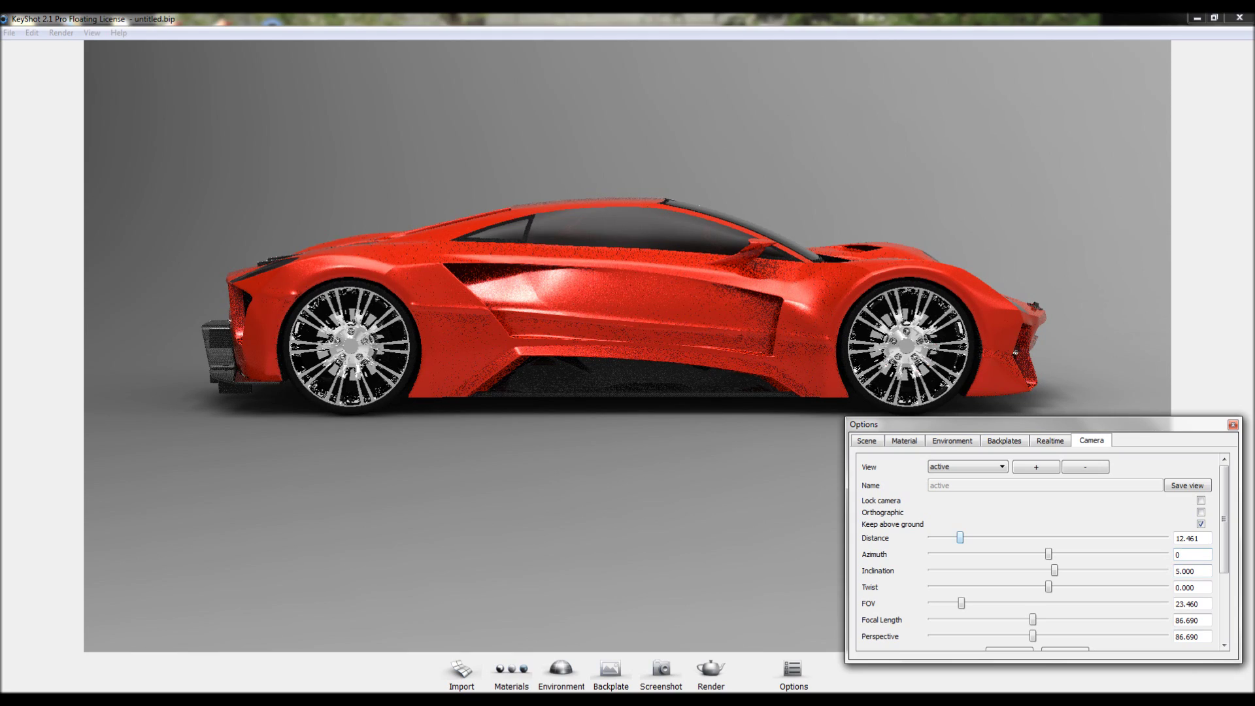
- Adjust camera distance to 10.170 so both ends of the car fit in frame
key(Left)
key(Left)
key(Left)
key(Left)
key(Left)
key(Left)
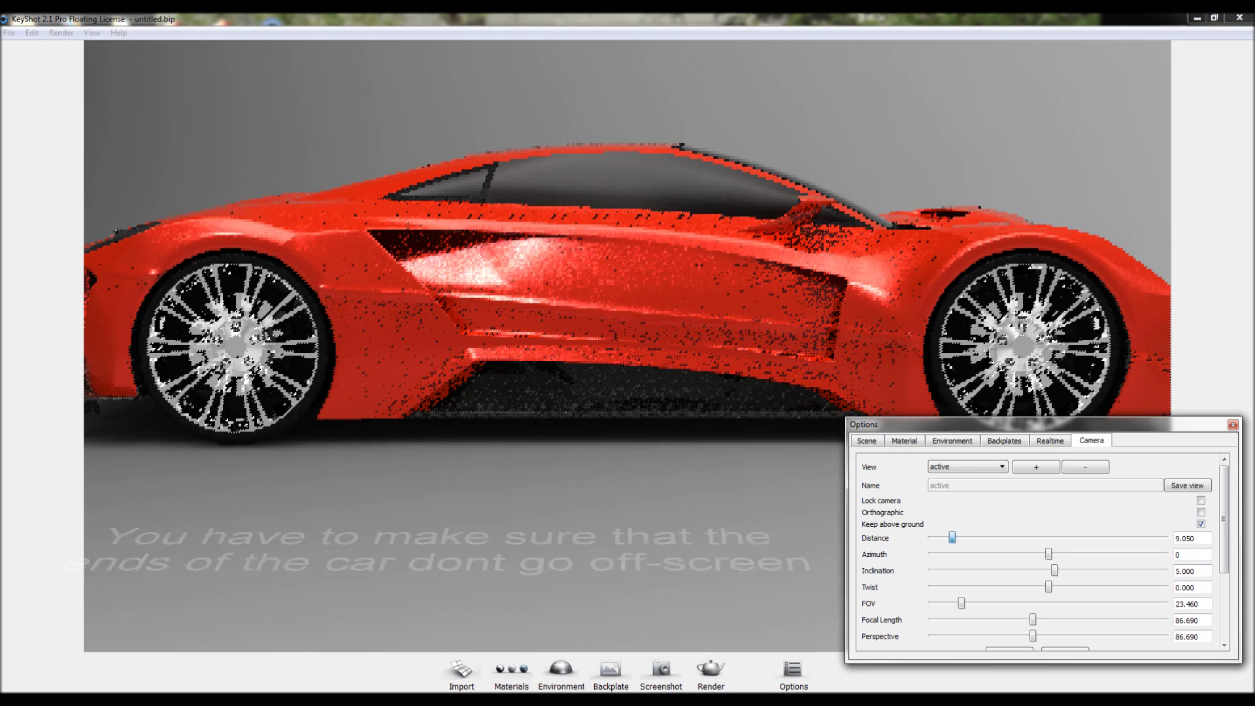
key(Right)
key(Right)
key(Right)
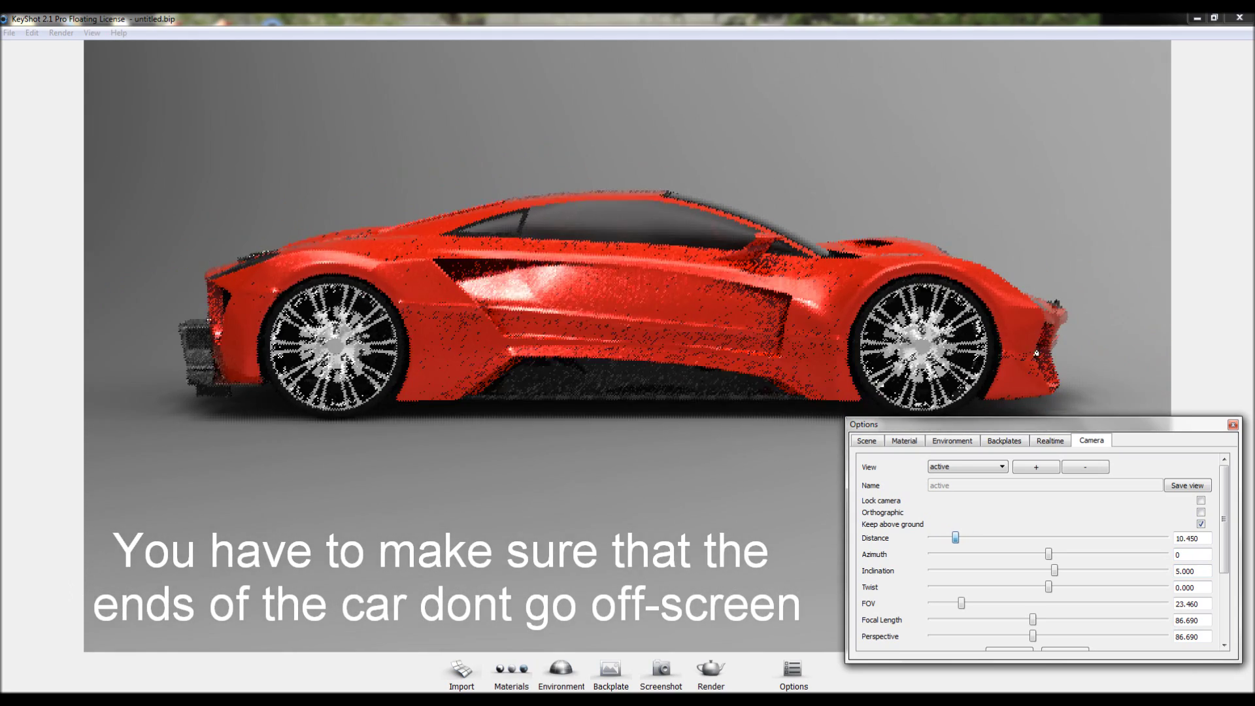
key(Left)
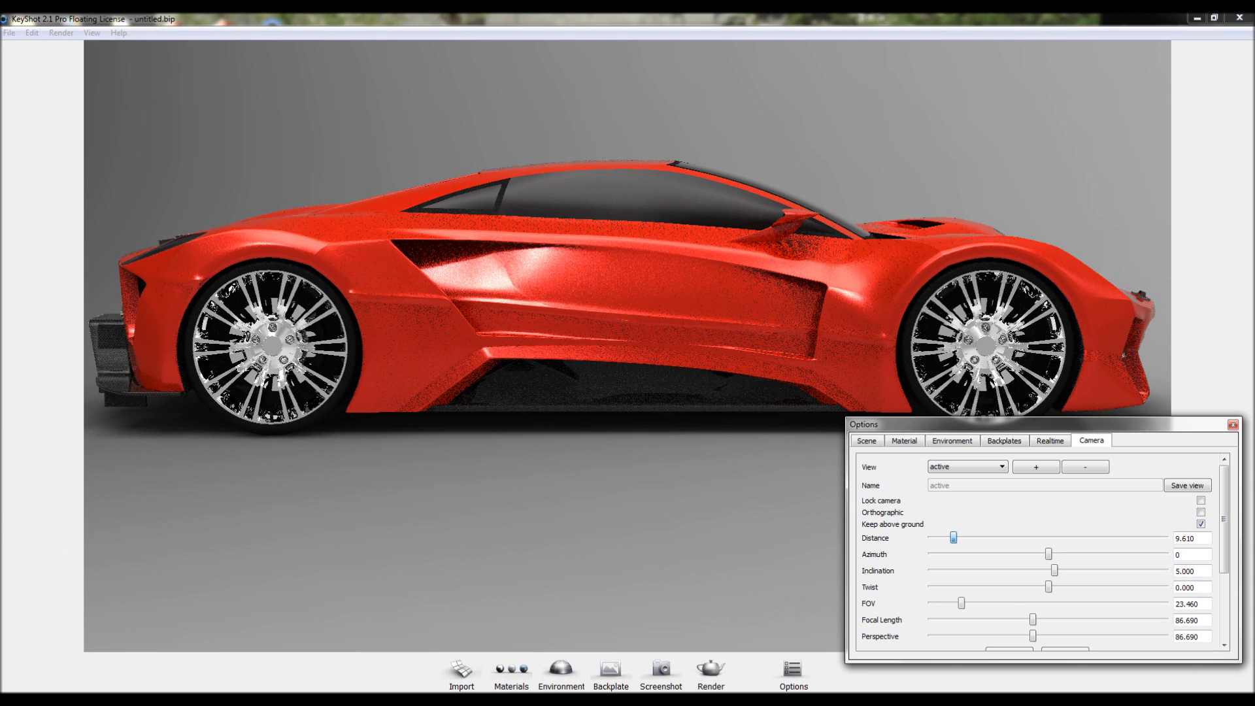
key(Right)
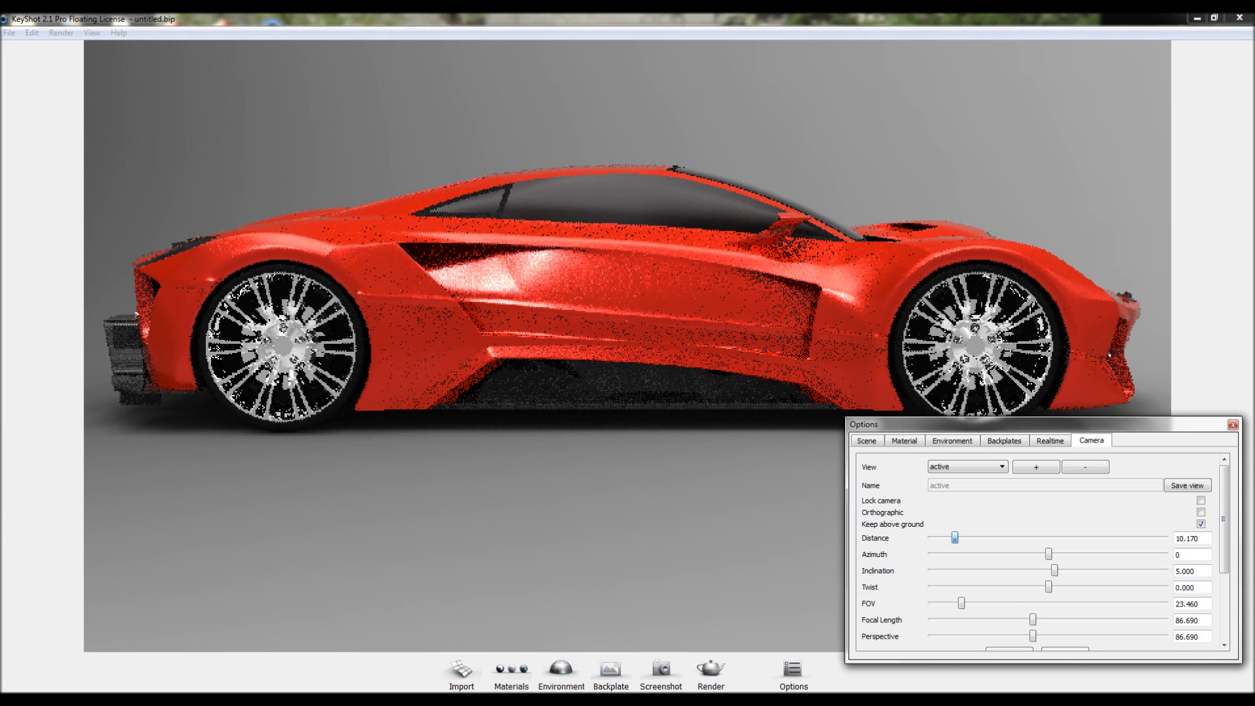
- Orbit around to check the framing, then return to the straight front view at azimuth -90
key(Left)
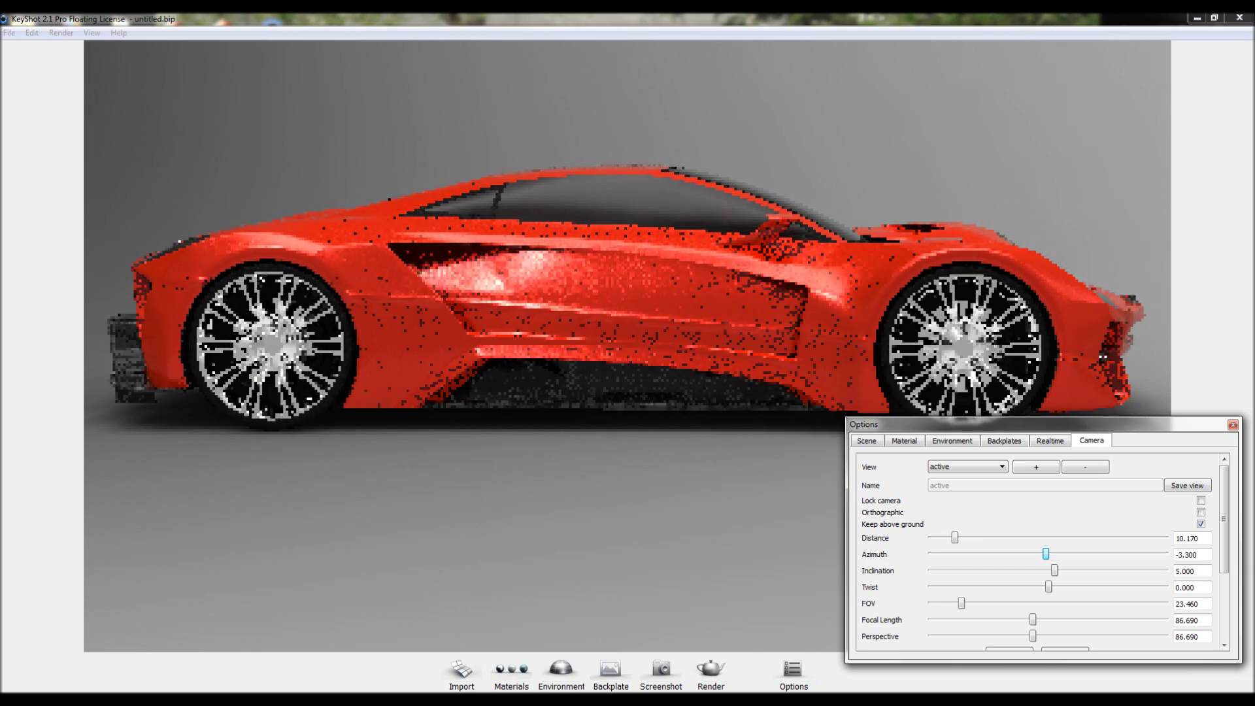
key(Page_Up)
key(Page_Down)
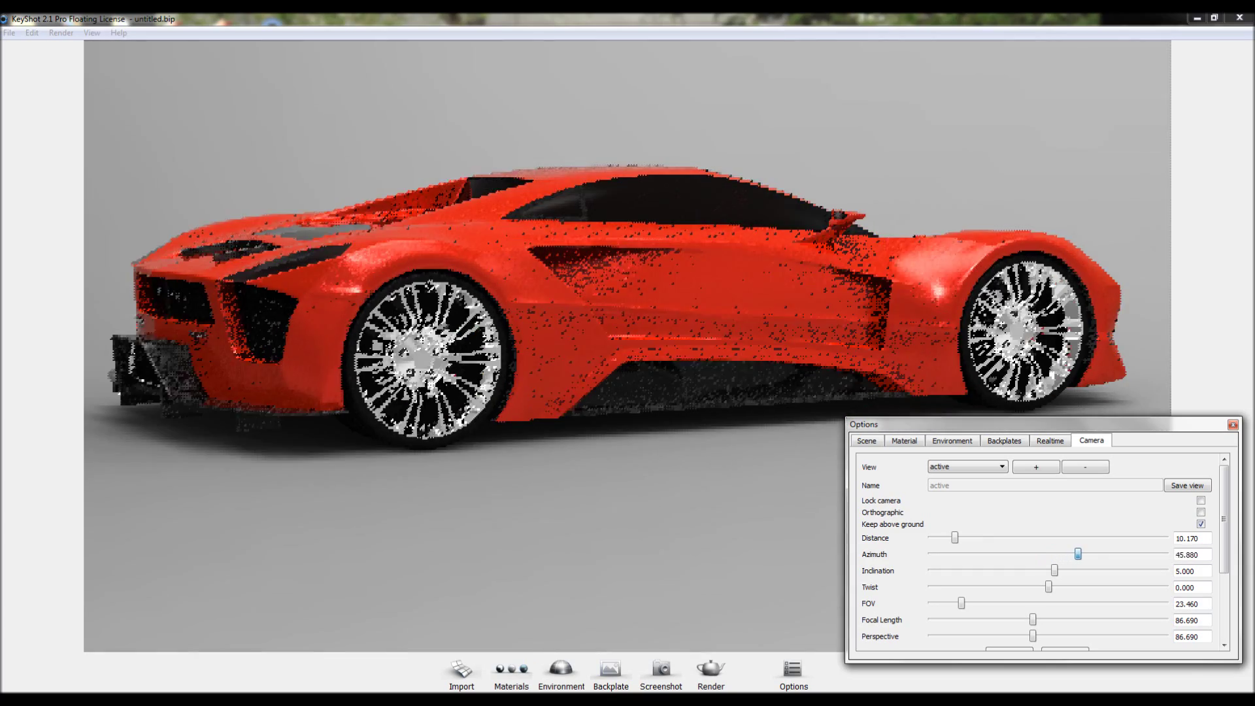
key(Page_Down)
key(Page_Down)
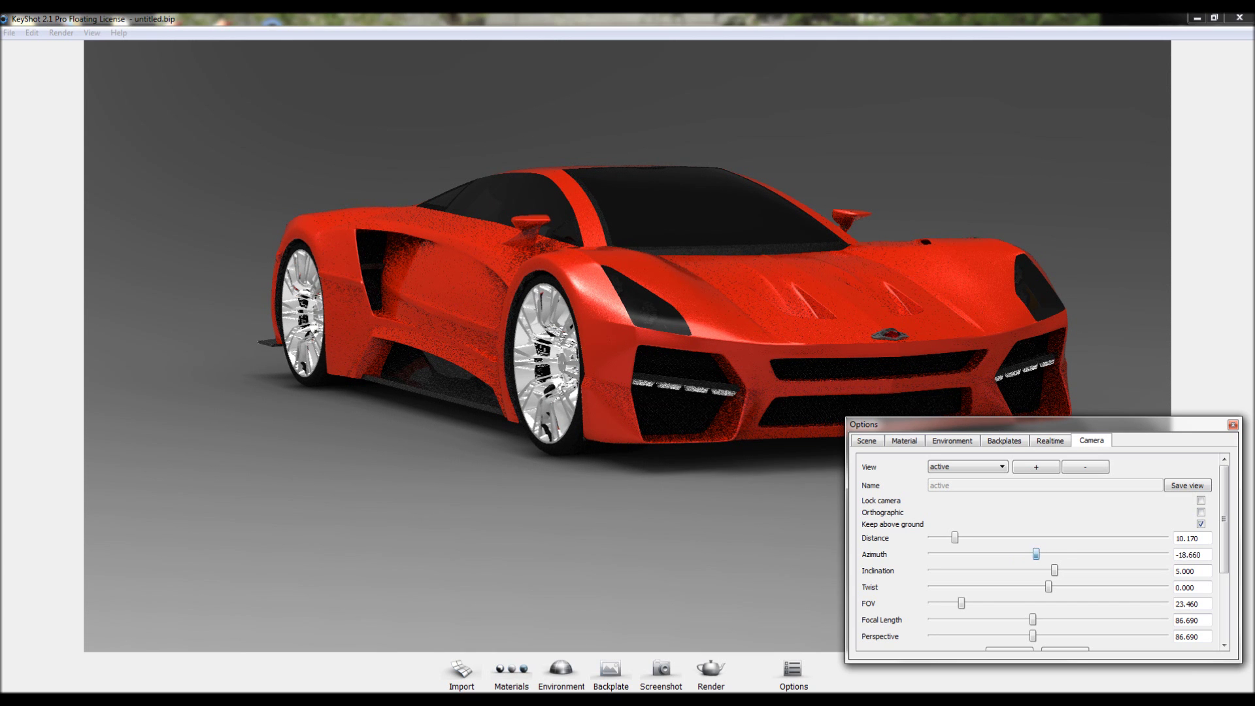
key(Page_Down)
key(Page_Down)
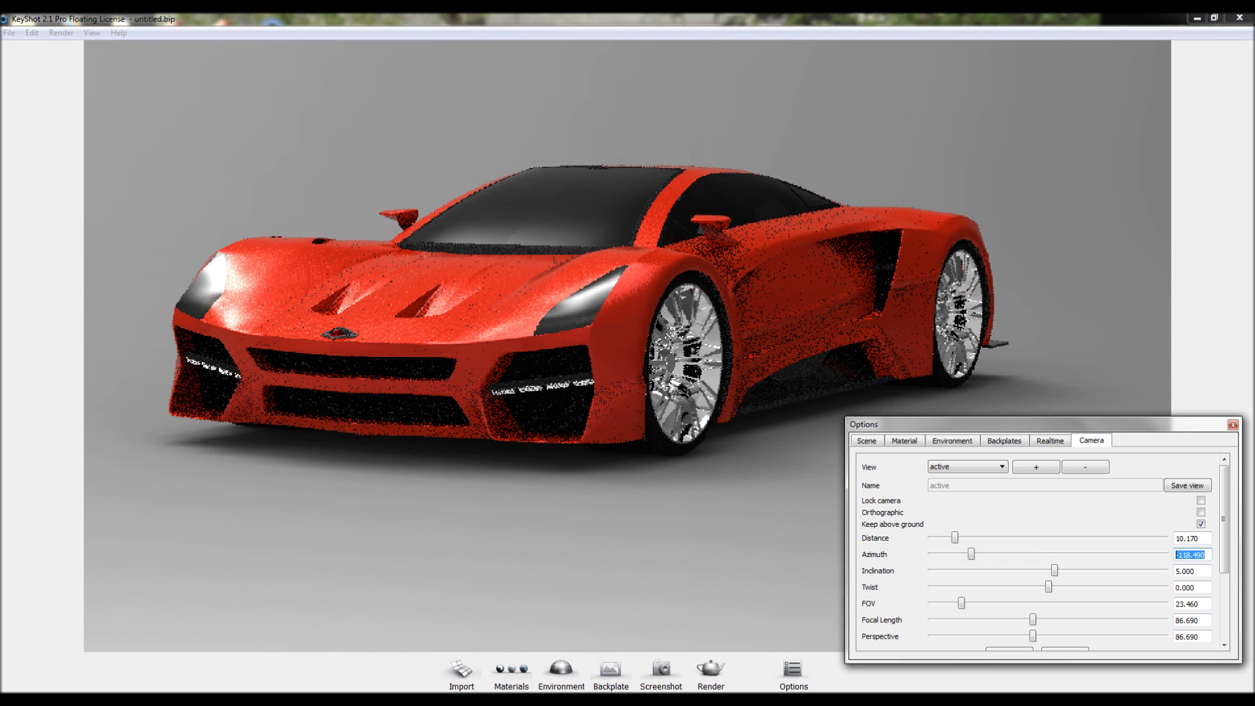
text(-90)
key(Return)
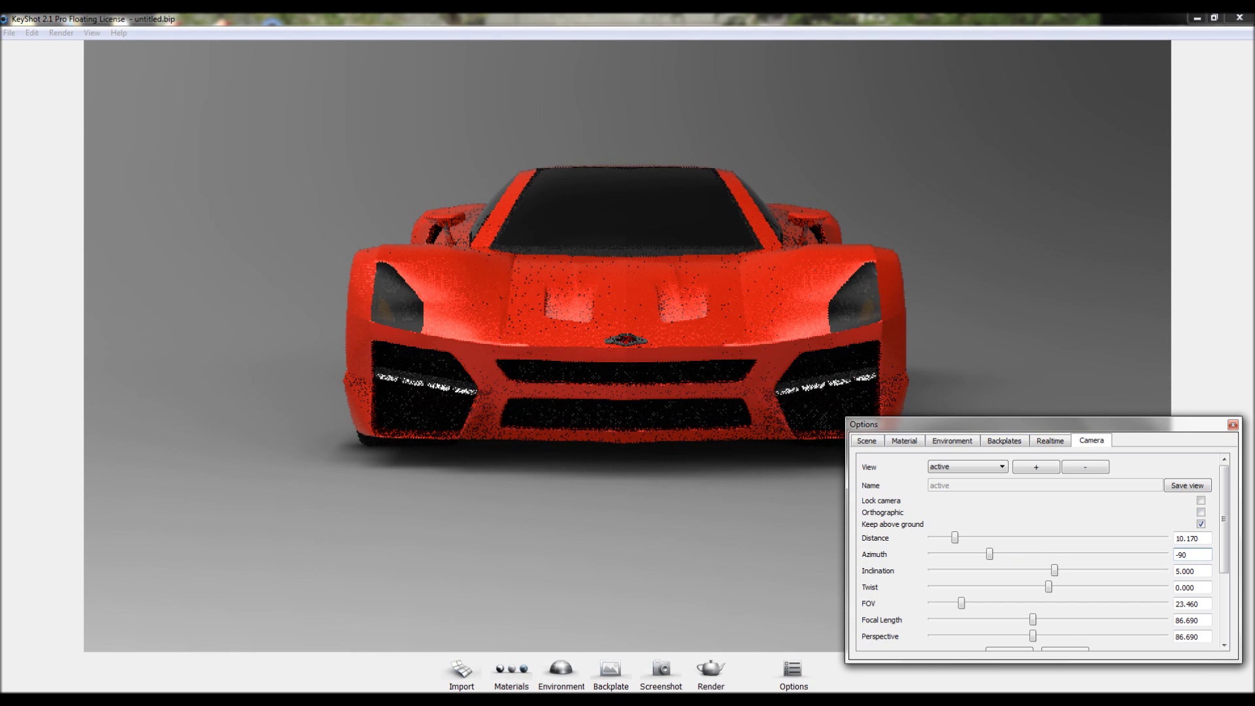
- Open Render options on the turntable settings: 0–360° over 100 frames
key(Escape)
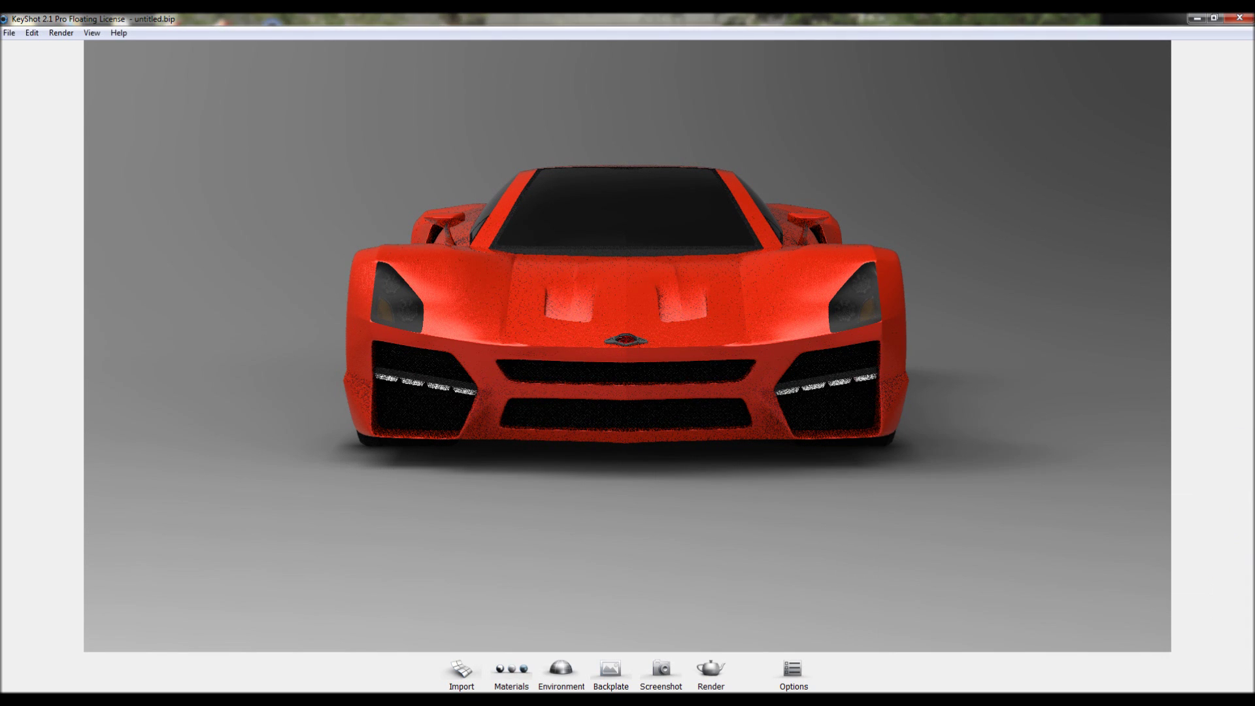
key(ctrl+p)
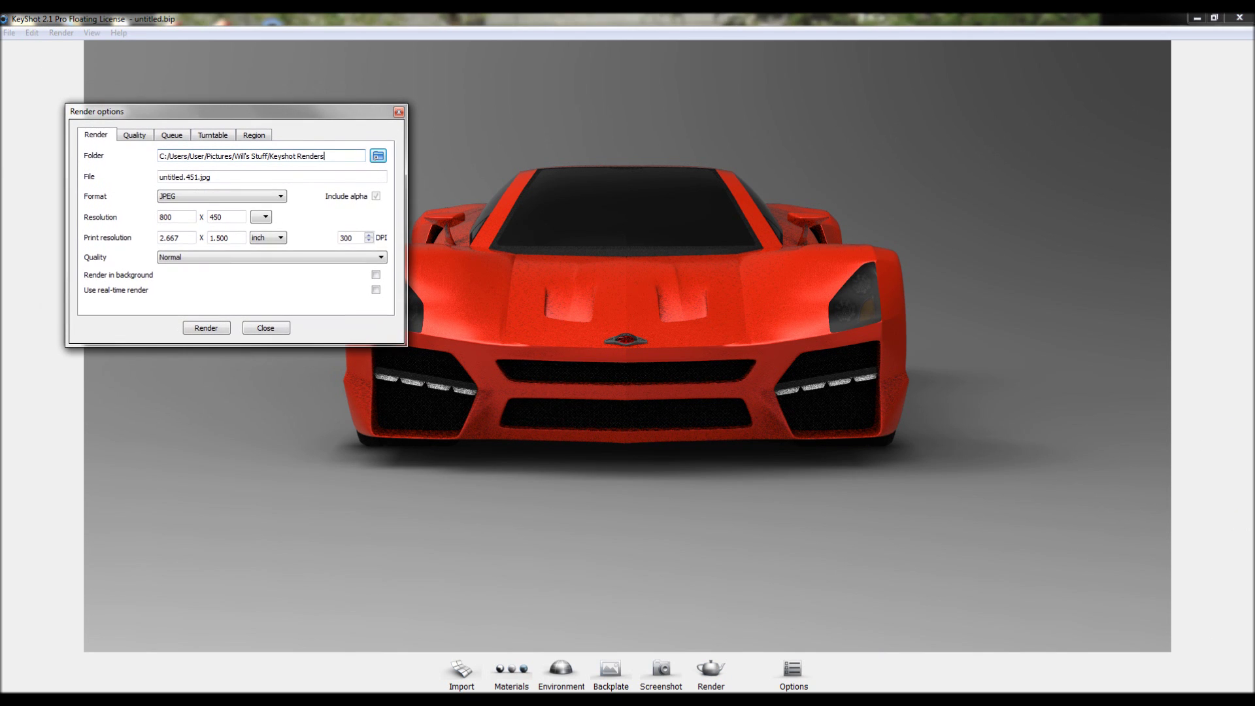
key(ctrl+Tab)
key(ctrl+Tab)
key(ctrl+Tab)
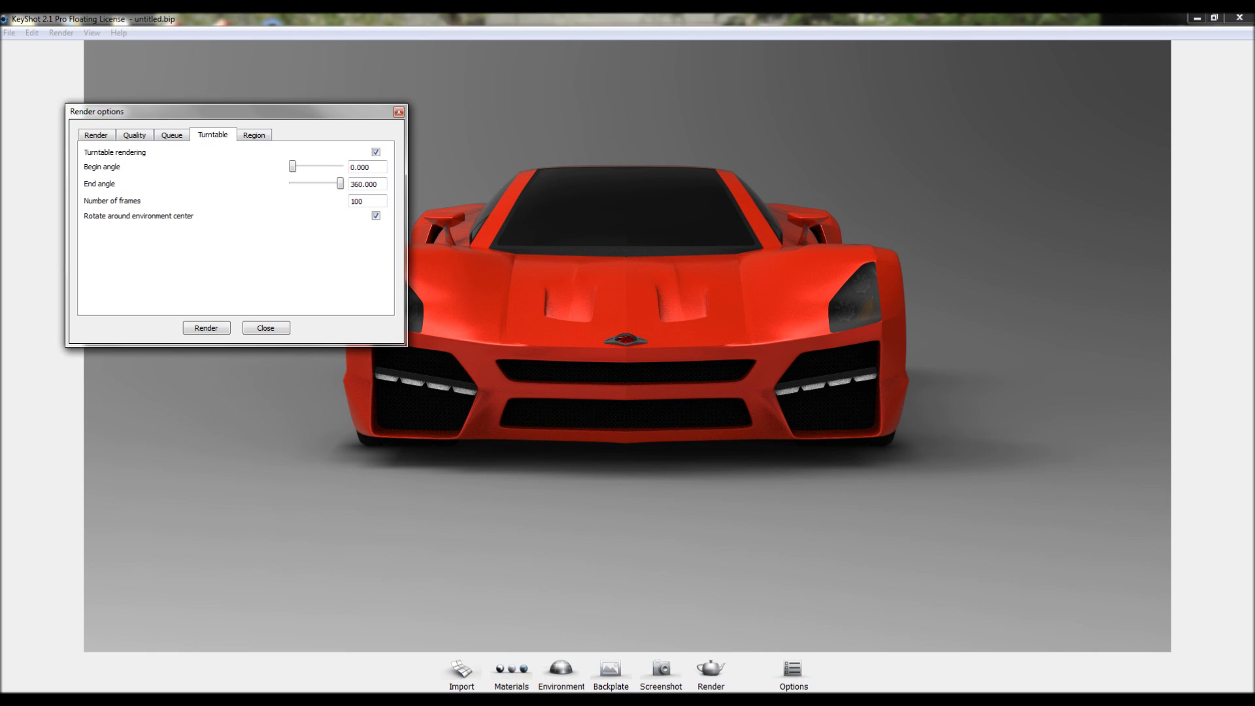
- Set render quality to Fast at 800 x 450 and review the other render tabs
click(96, 135)
click(272, 257)
click(196, 274)
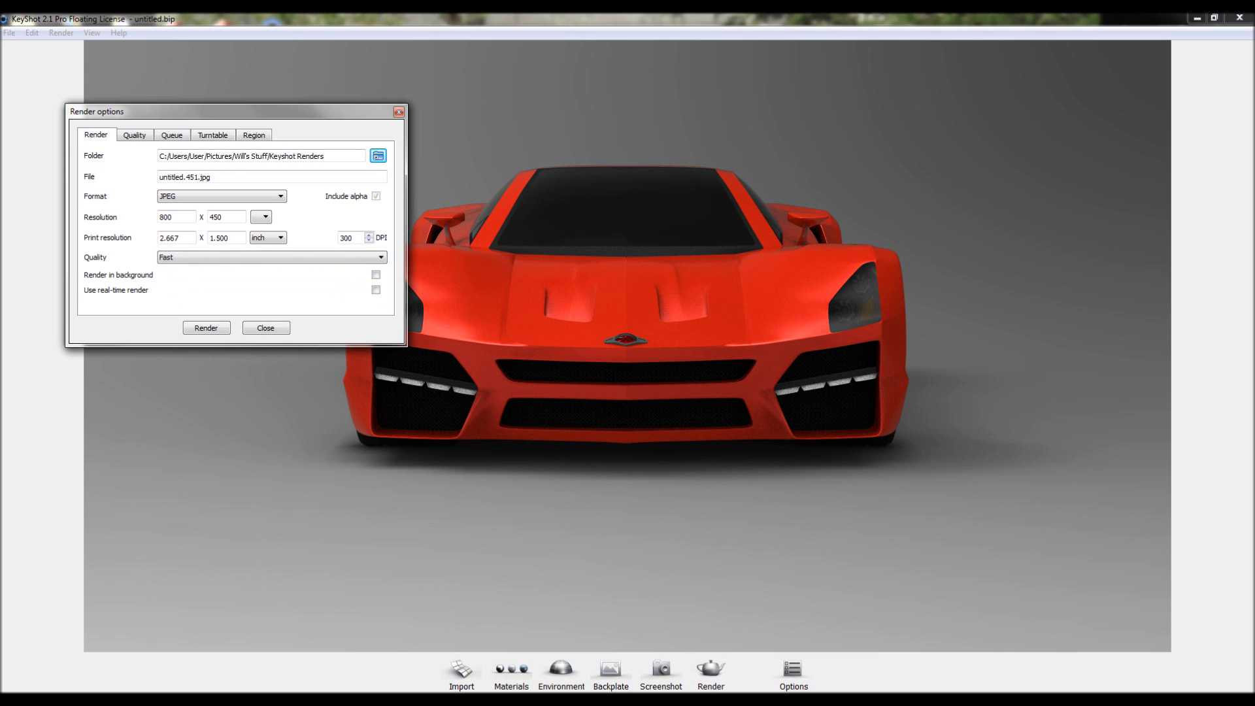
click(134, 134)
click(212, 135)
click(254, 135)
click(212, 135)
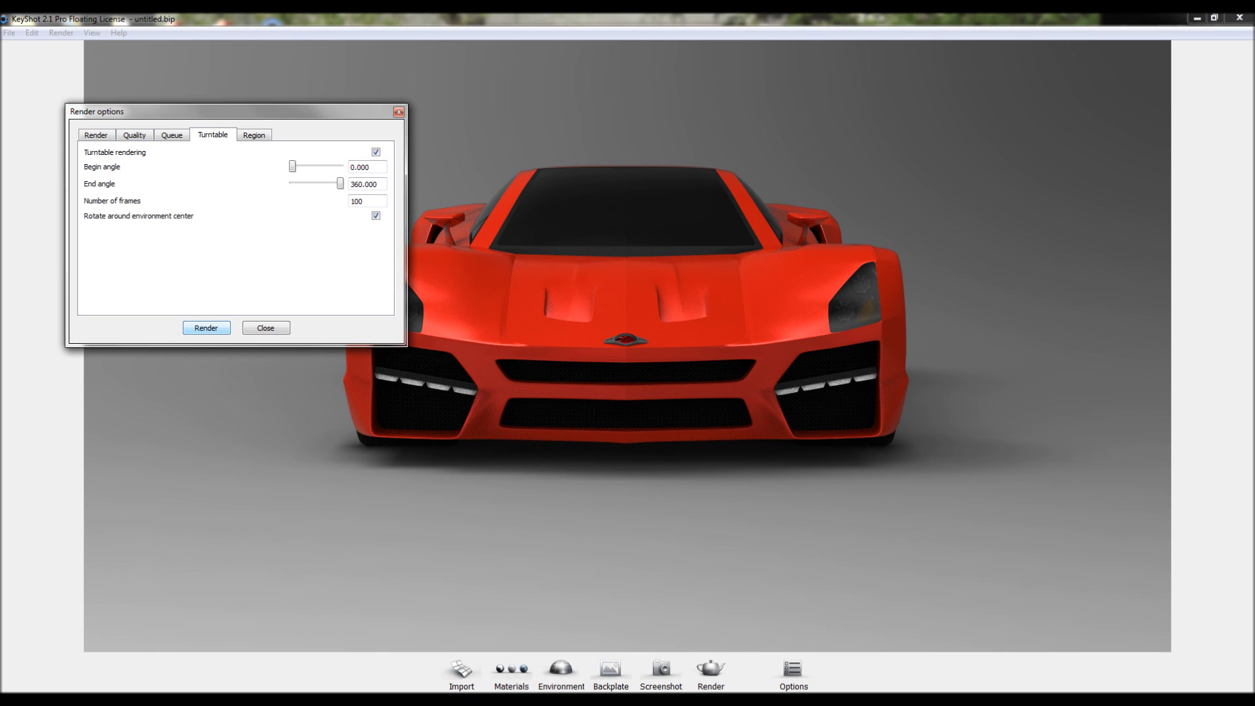
- Start rendering the turntable animation and maximize the render window
click(206, 327)
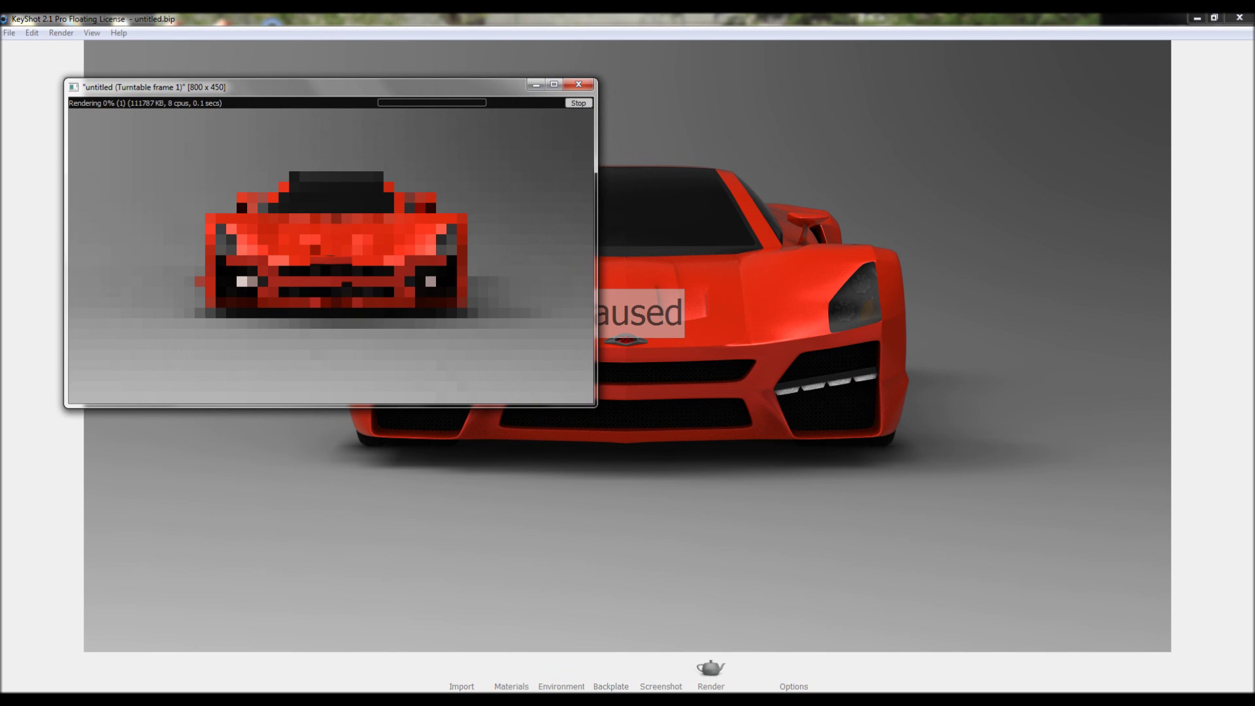
key(super+Up)
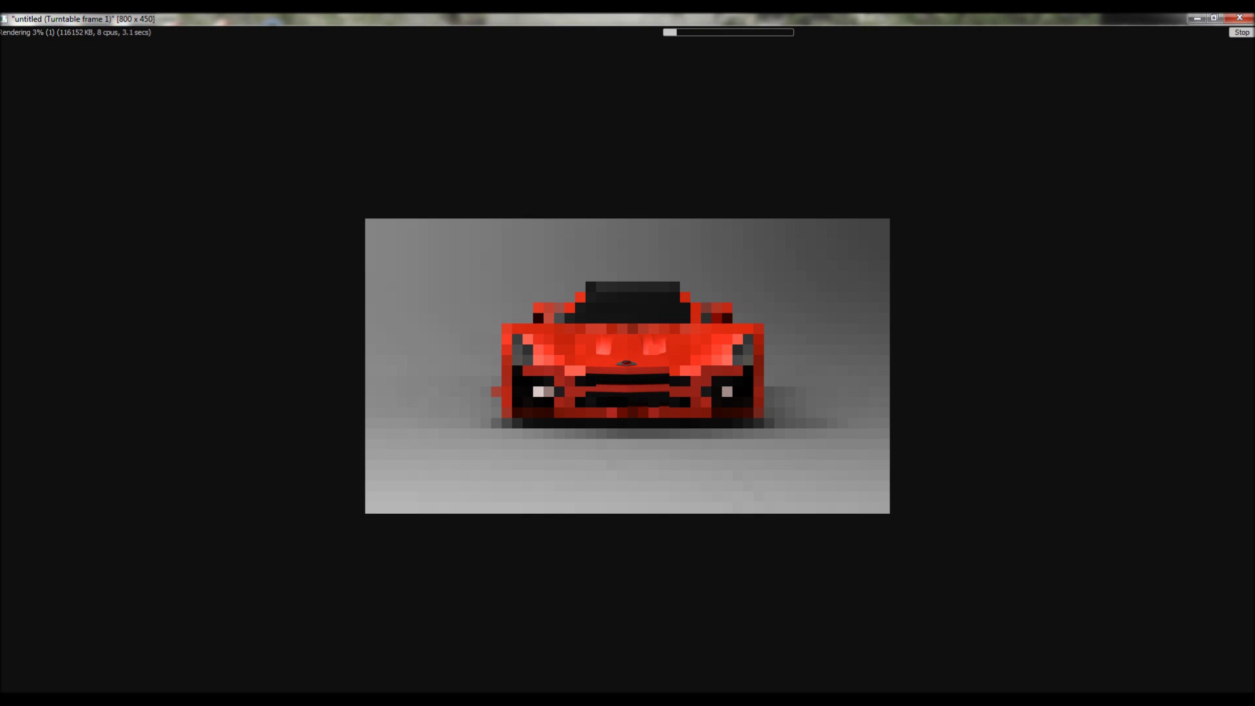